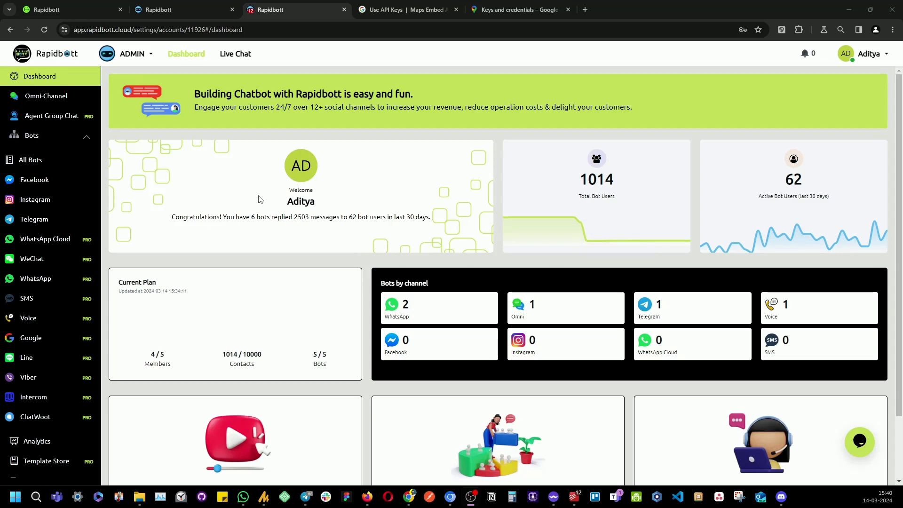
# Step: Open the Google Map settings in the Map section of the workspace integrations
pyautogui.scroll(-5, 75, 230)
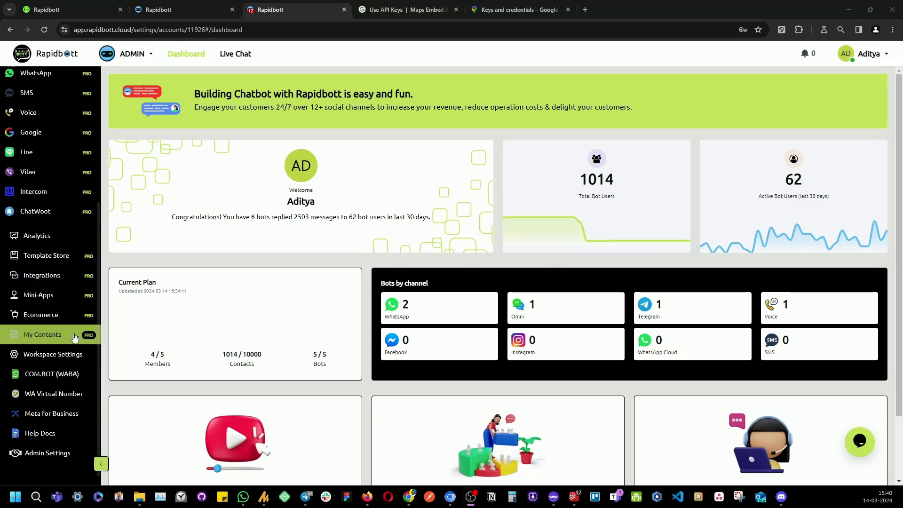
pyautogui.click(70, 275)
pyautogui.scroll(-5, 118, 263)
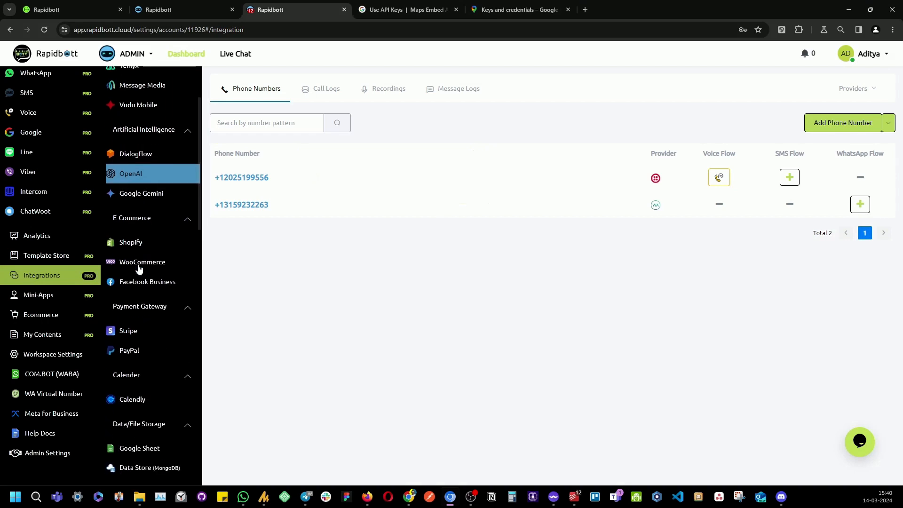
pyautogui.scroll(-8, 138, 268)
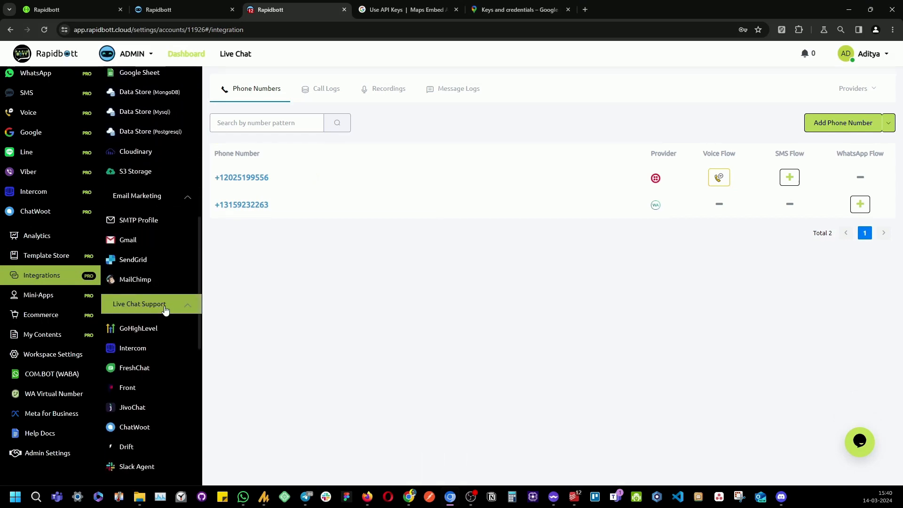
pyautogui.scroll(-5, 170, 335)
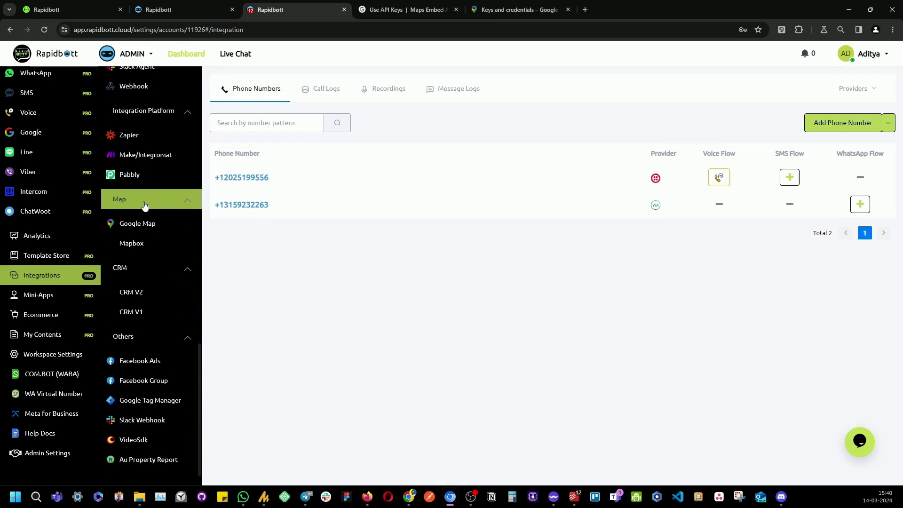
pyautogui.click(153, 228)
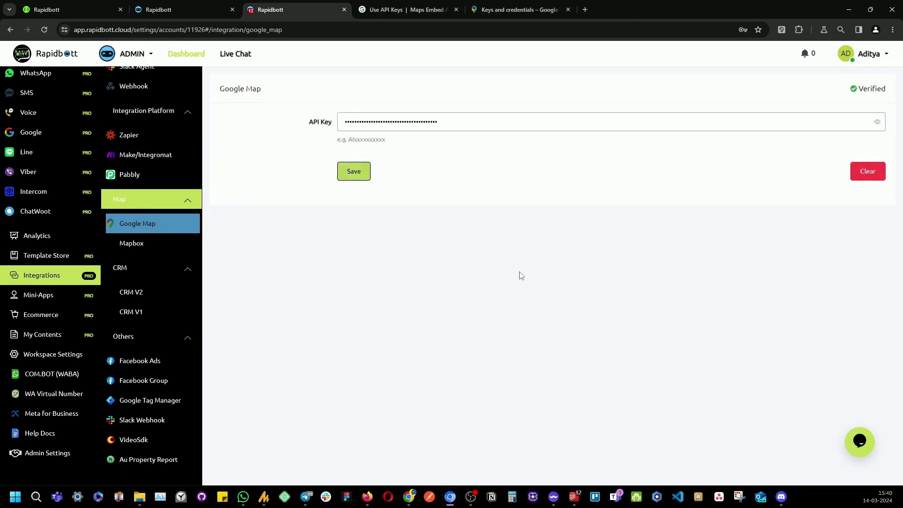
# Step: Clear the saved API key from the Google Map integration and confirm the clearing
pyautogui.click(857, 178)
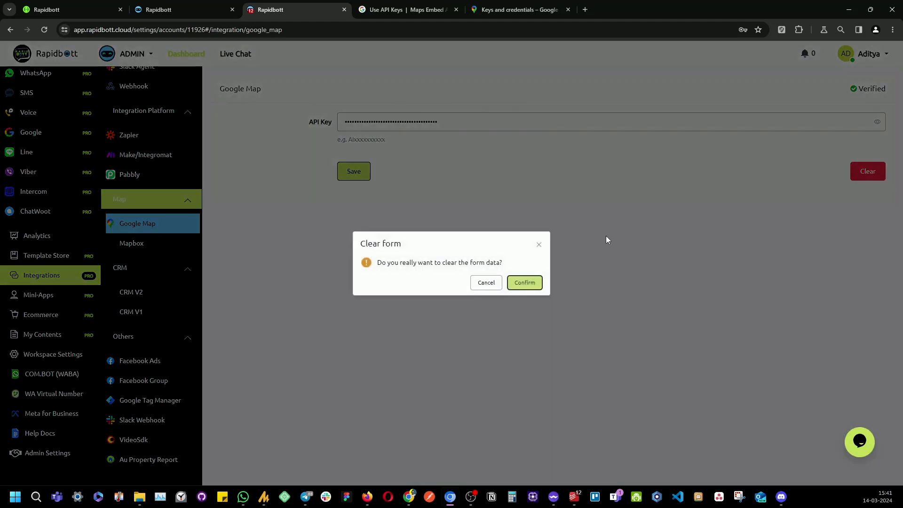
pyautogui.click(527, 283)
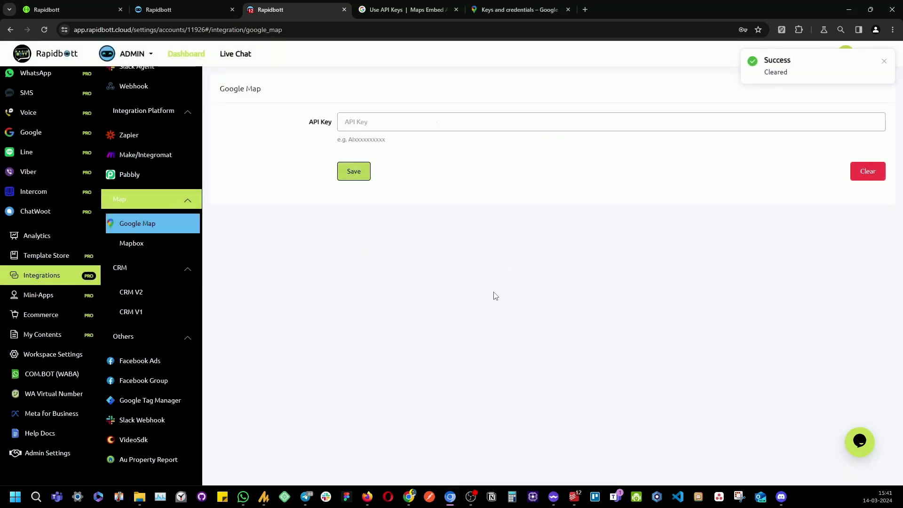
pyautogui.click(471, 125)
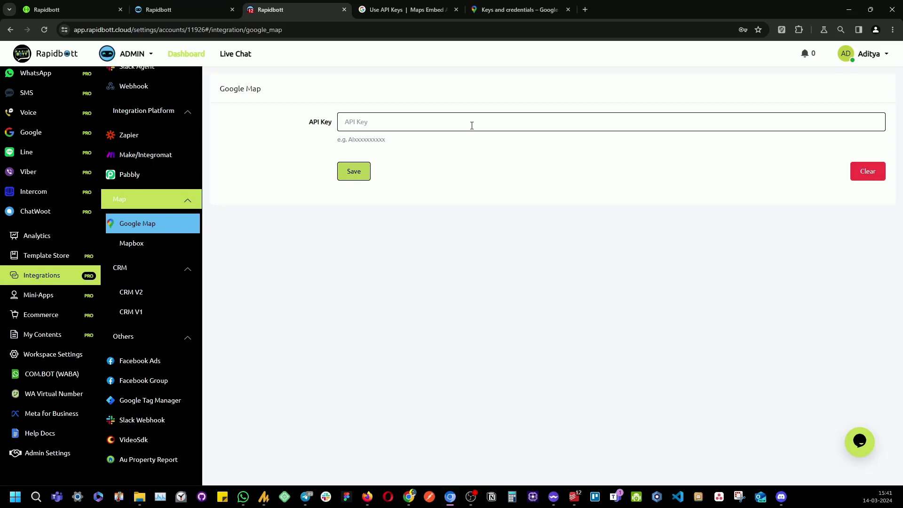
# Step: Switch to the Google Maps Platform documentation and read the Use API Keys guide on prerequisites and creating API keys
pyautogui.click(409, 11)
pyautogui.scroll(5, 208, 179)
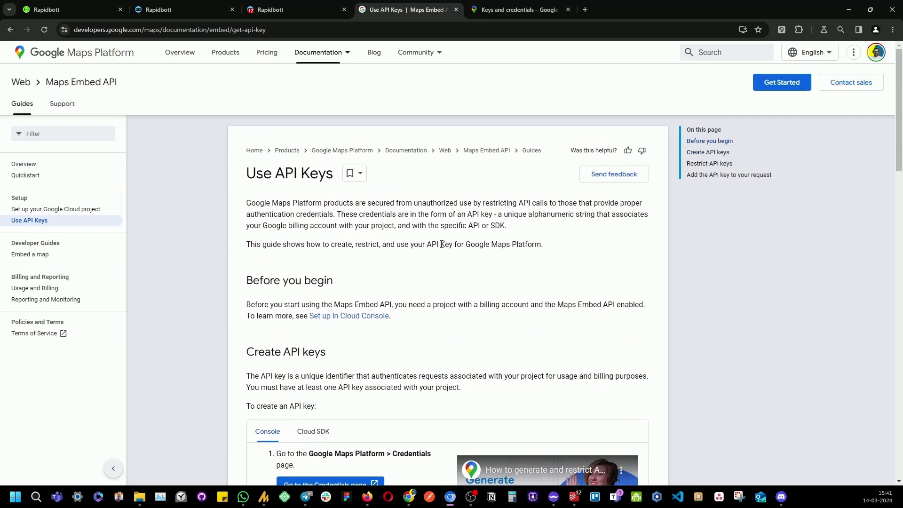
pyautogui.scroll(-2, 441, 244)
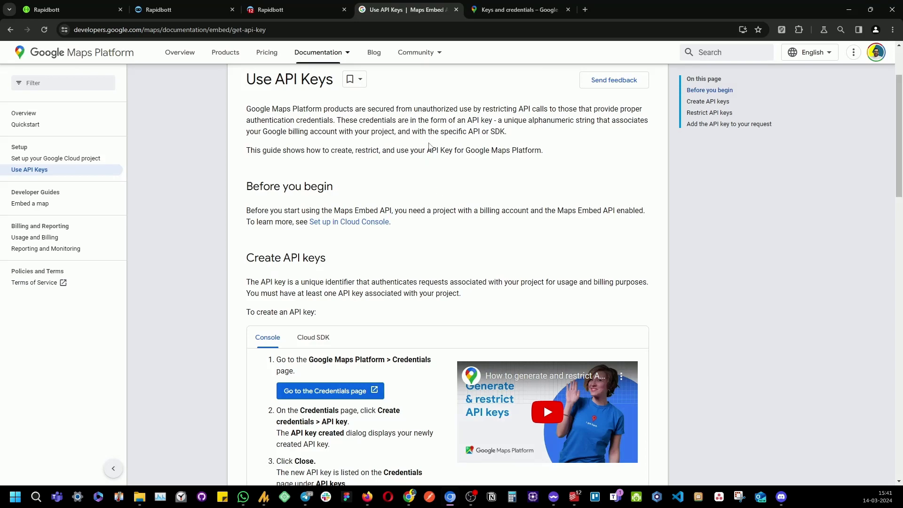
pyautogui.scroll(-2, 458, 178)
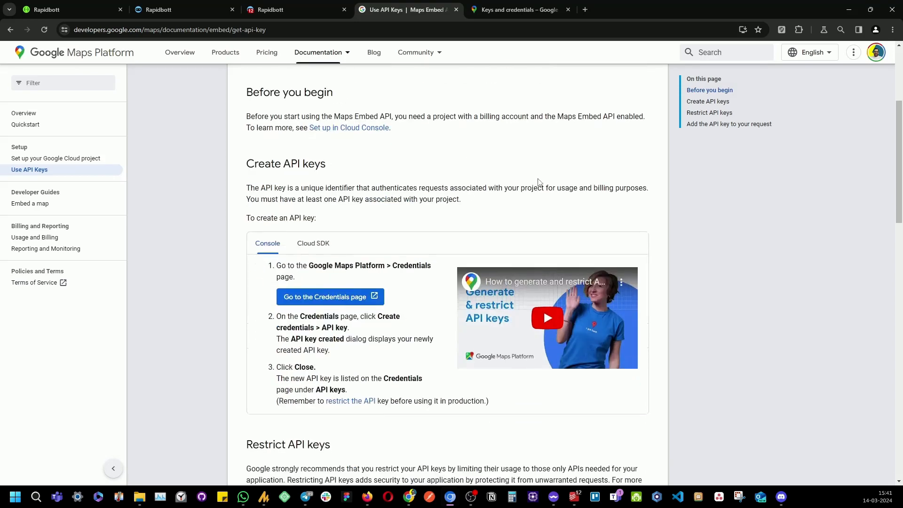
pyautogui.scroll(3, 376, 165)
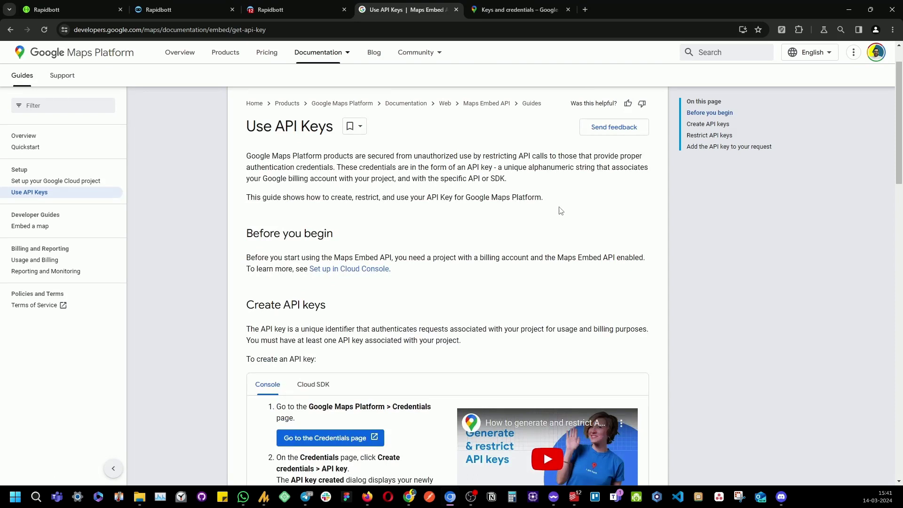
pyautogui.scroll(-2, 267, 165)
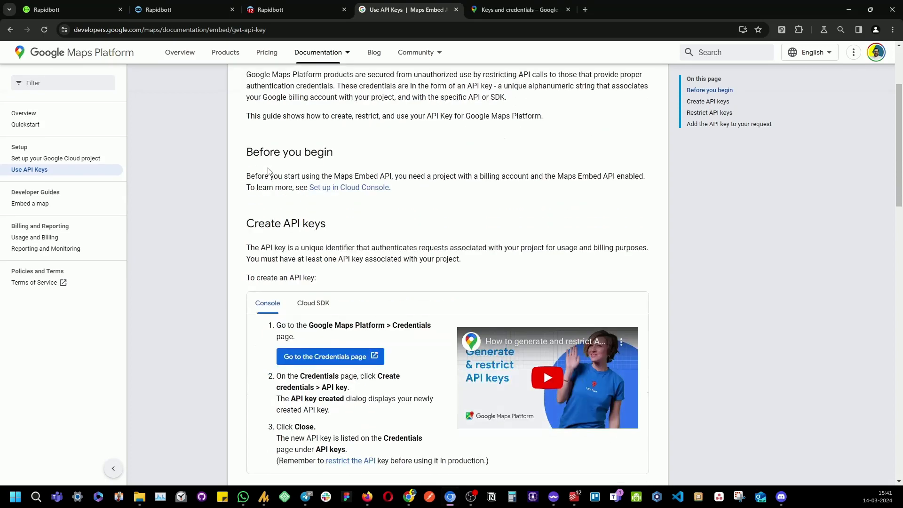
pyautogui.scroll(1, 420, 192)
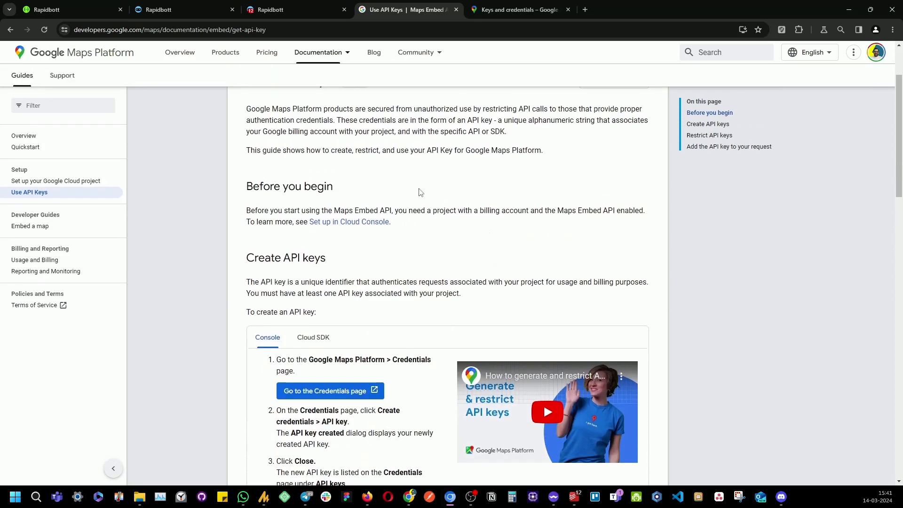
pyautogui.scroll(-2, 495, 182)
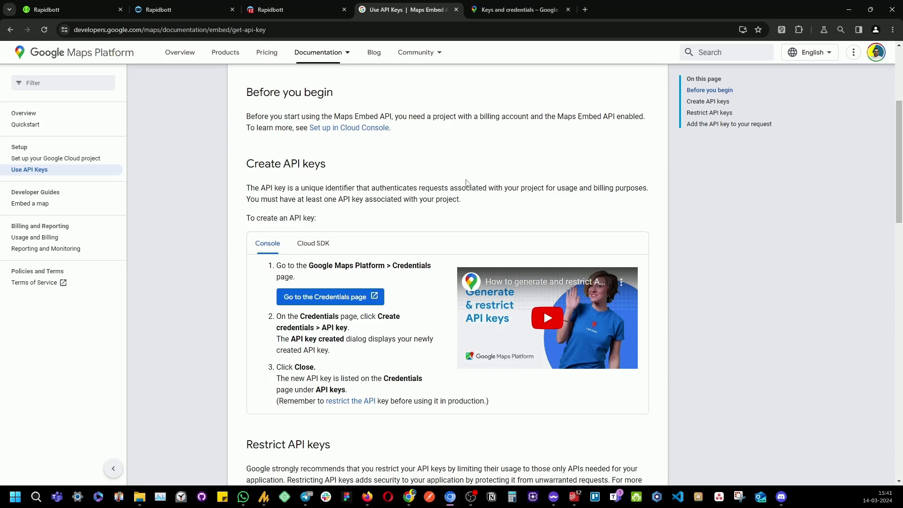
# Step: Switch to the Keys and credentials page in Google Cloud and view the credential types available for creation
pyautogui.click(509, 9)
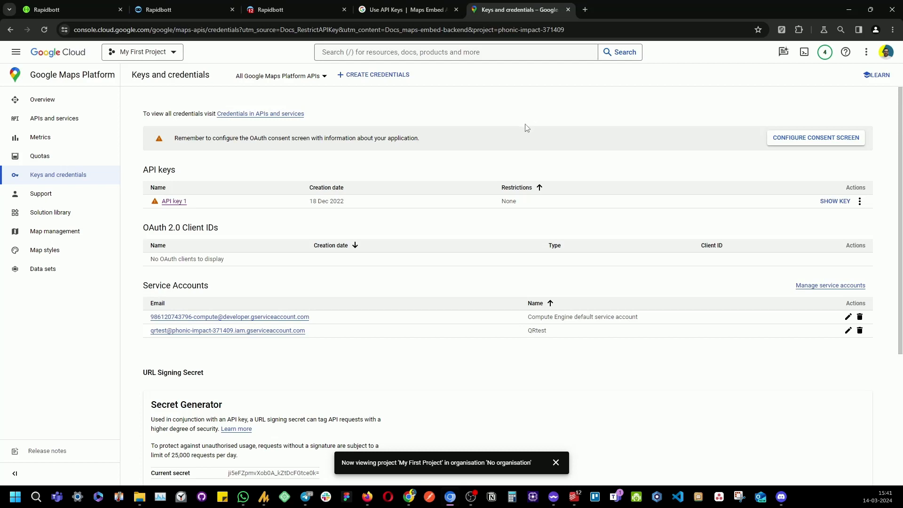
pyautogui.click(389, 75)
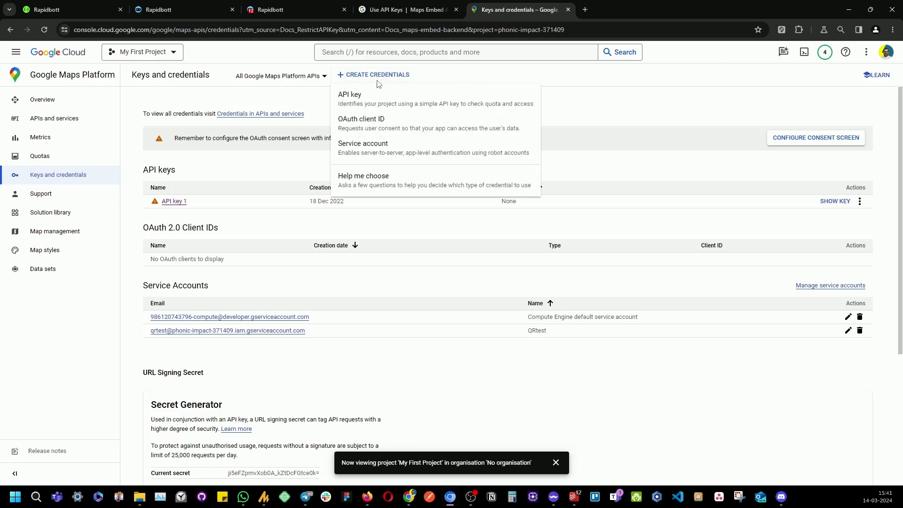
pyautogui.click(692, 107)
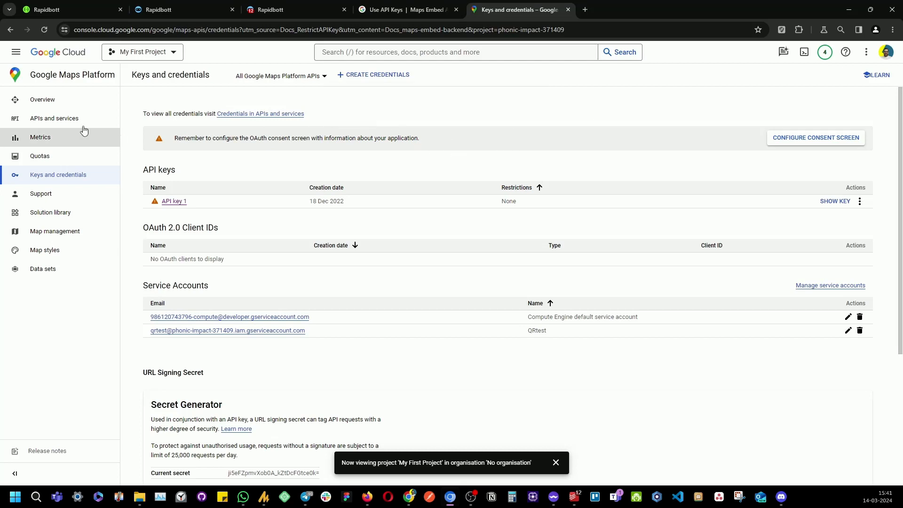
# Step: Examine which Google Maps Platform APIs are enabled, filtering the APIs and services list by Maps and by Routes
pyautogui.click(59, 125)
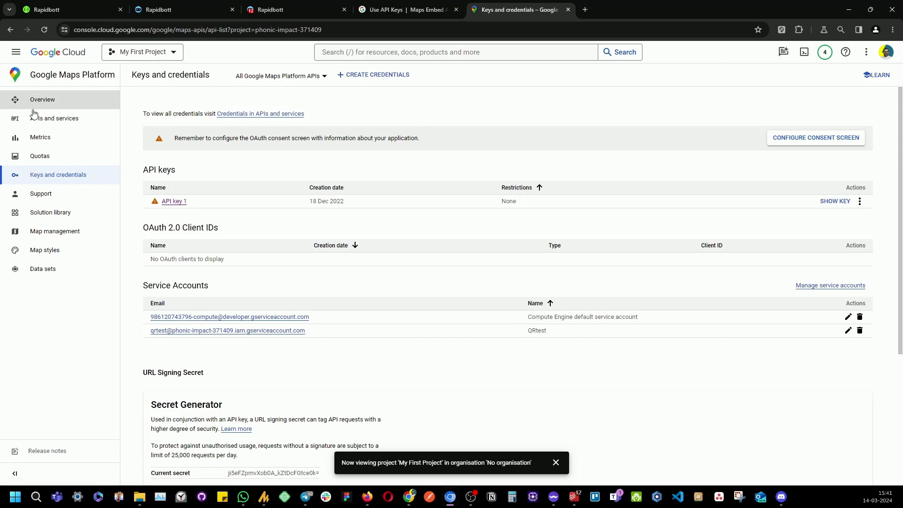
pyautogui.click(49, 119)
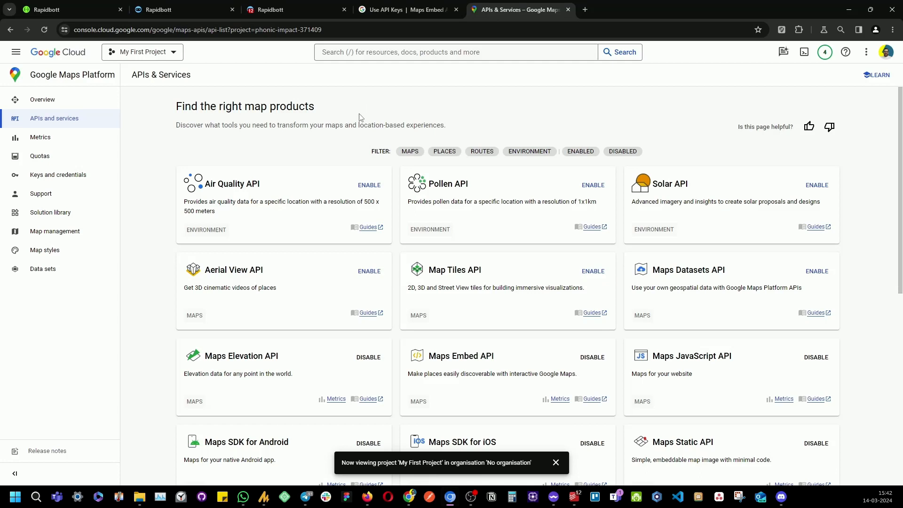
pyautogui.click(412, 152)
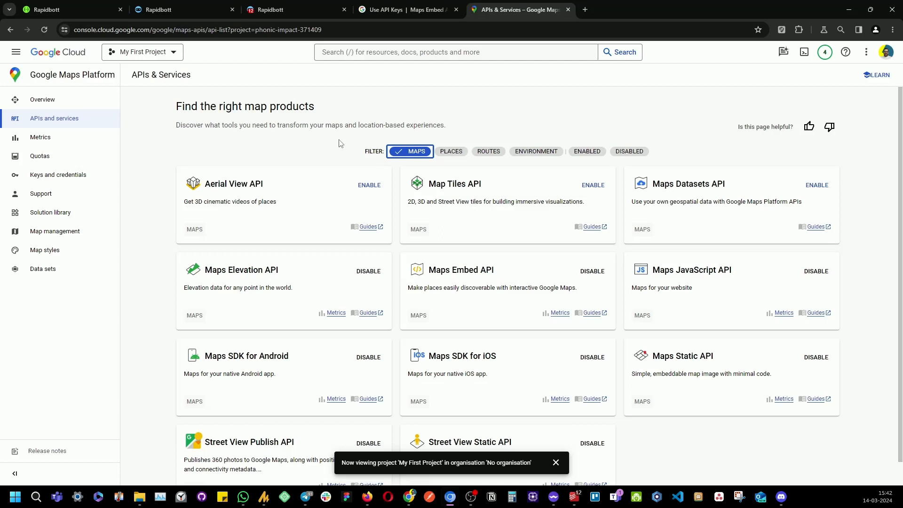
pyautogui.scroll(-1, 339, 134)
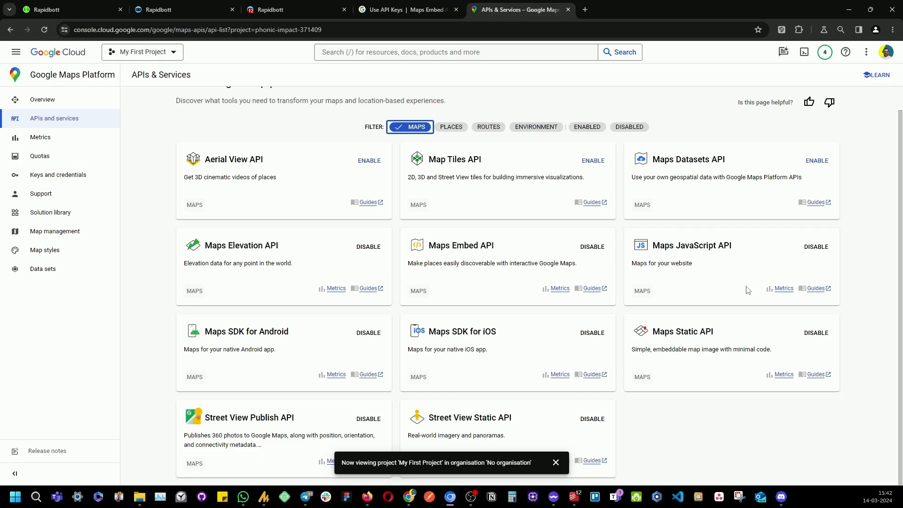
pyautogui.click(555, 462)
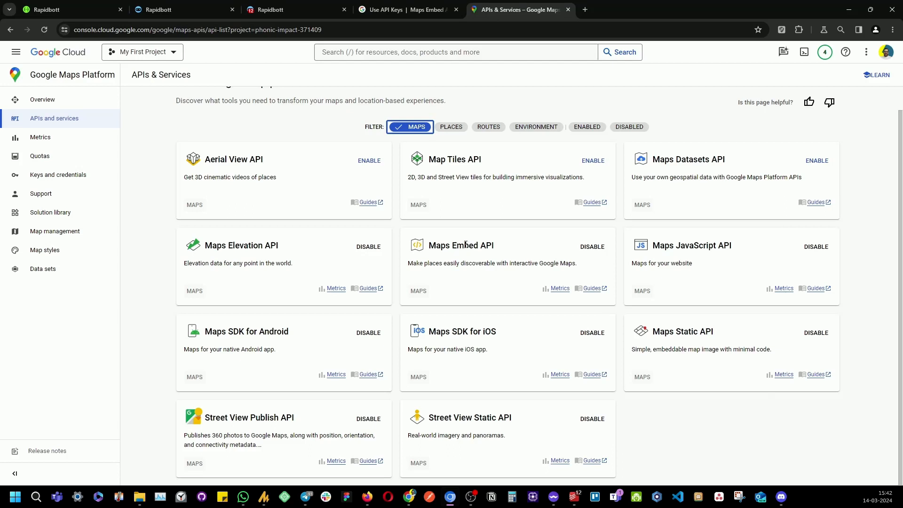
pyautogui.click(479, 128)
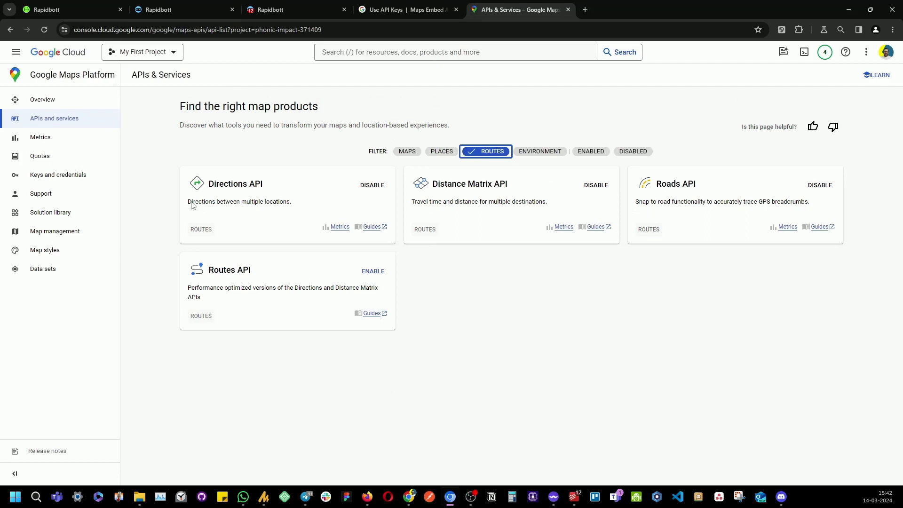
pyautogui.click(416, 158)
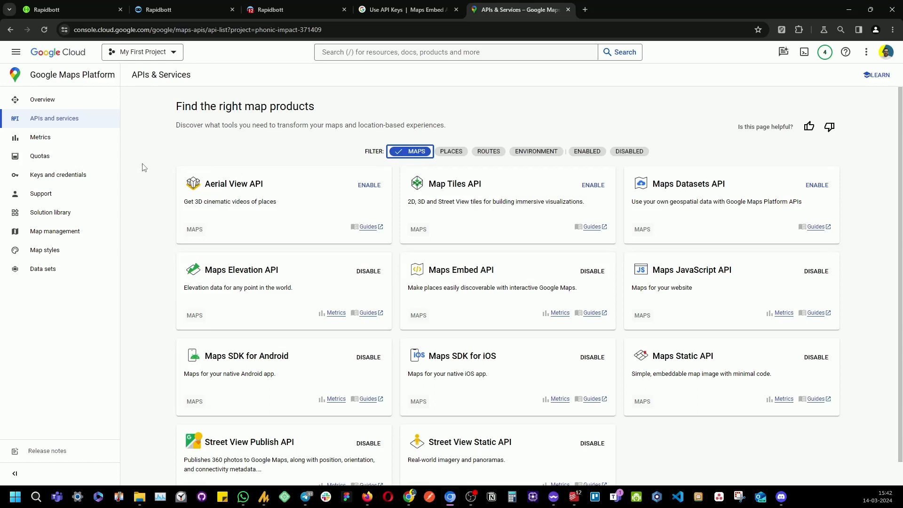
pyautogui.scroll(-1, 144, 168)
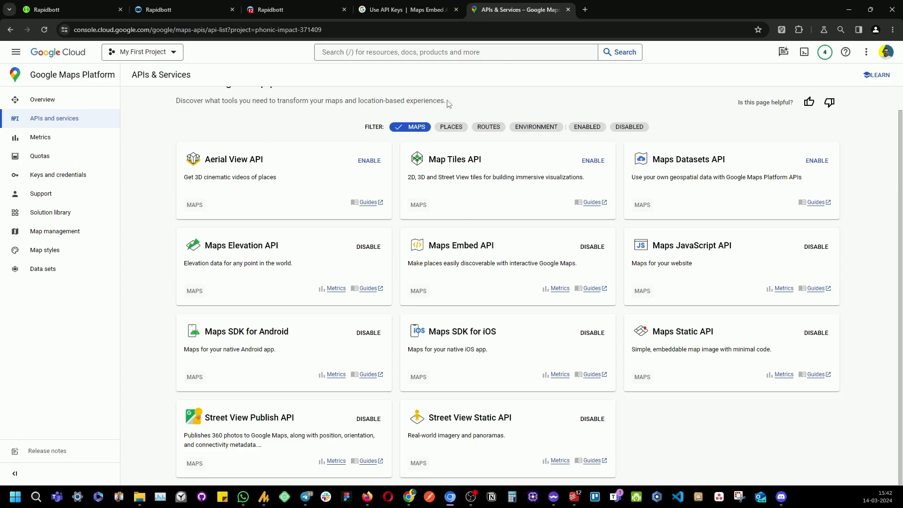
pyautogui.scroll(1, 432, 85)
# Step: Reveal API key 1 on the Keys and credentials page and copy it to the clipboard
pyautogui.click(52, 174)
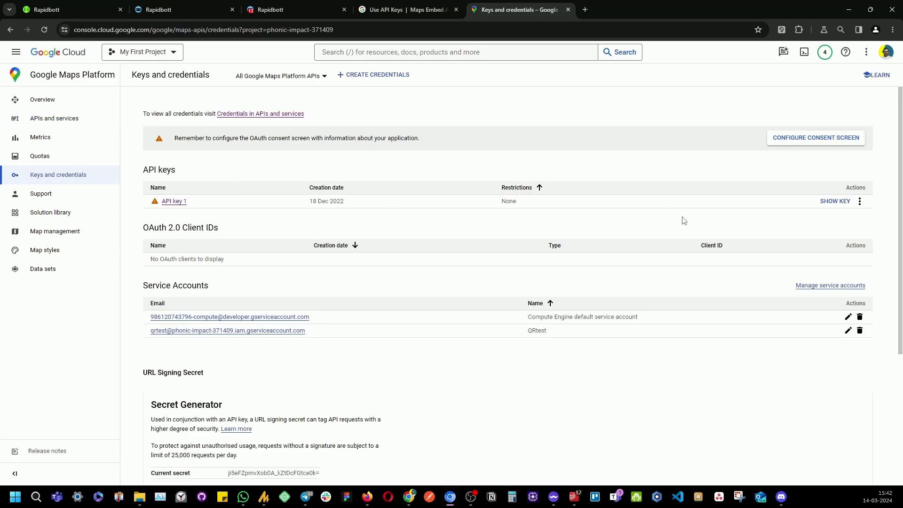
pyautogui.click(860, 203)
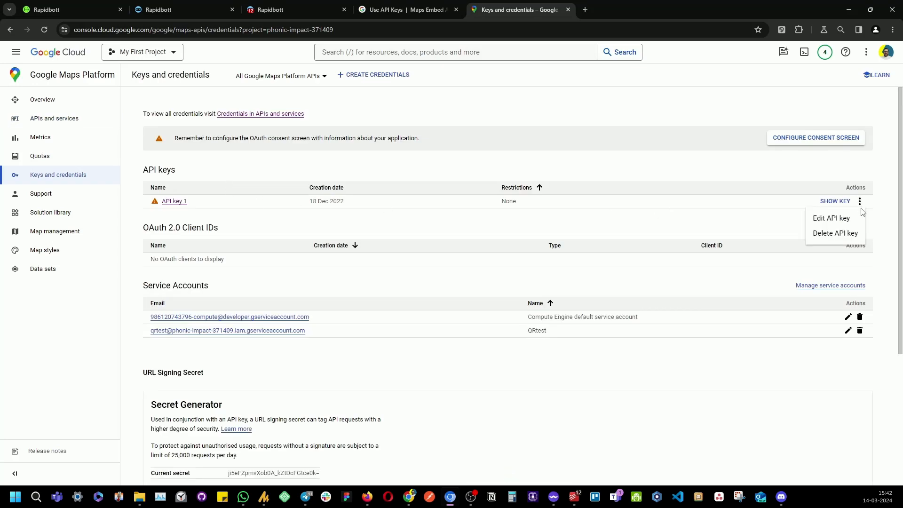
pyautogui.click(834, 200)
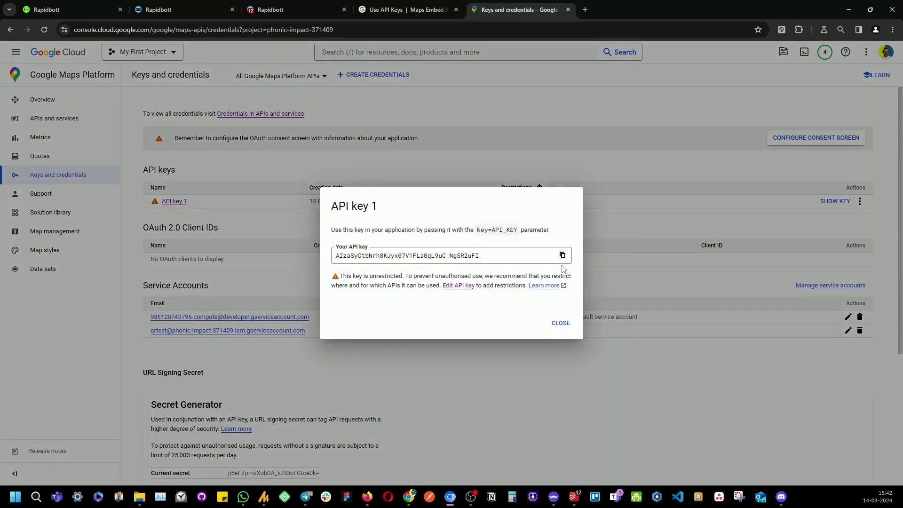
pyautogui.click(562, 254)
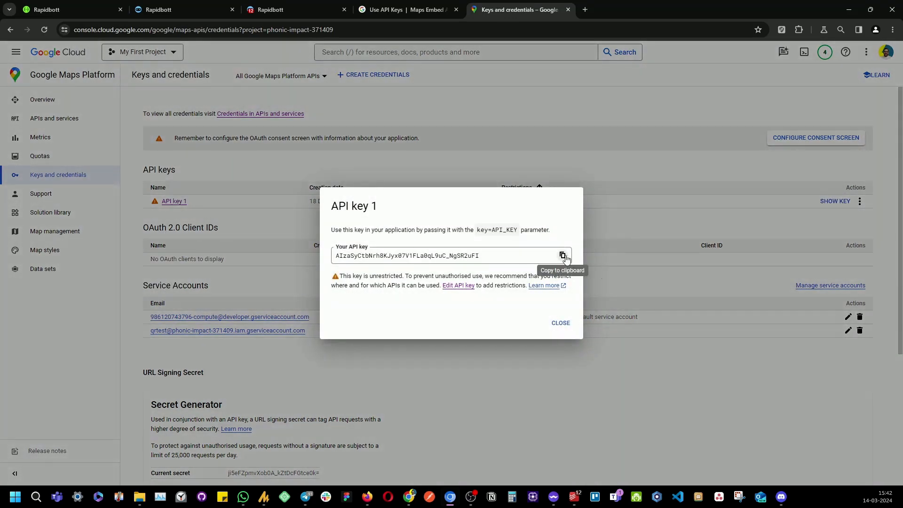
pyautogui.click(561, 322)
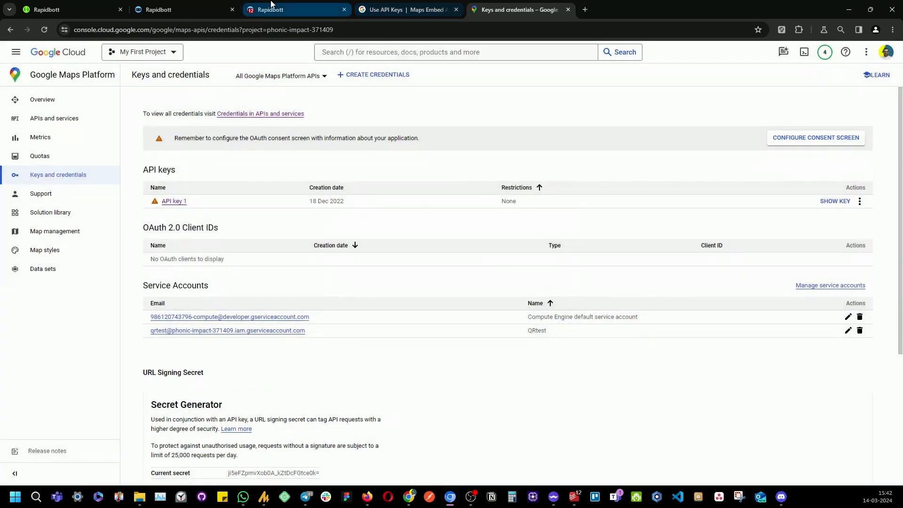
# Step: Return to Rapidbott, paste the copied API key into the Google Map integration's API Key field and save it
pyautogui.click(286, 9)
pyautogui.click(403, 118)
pyautogui.hotkey('ctrl', 'v')
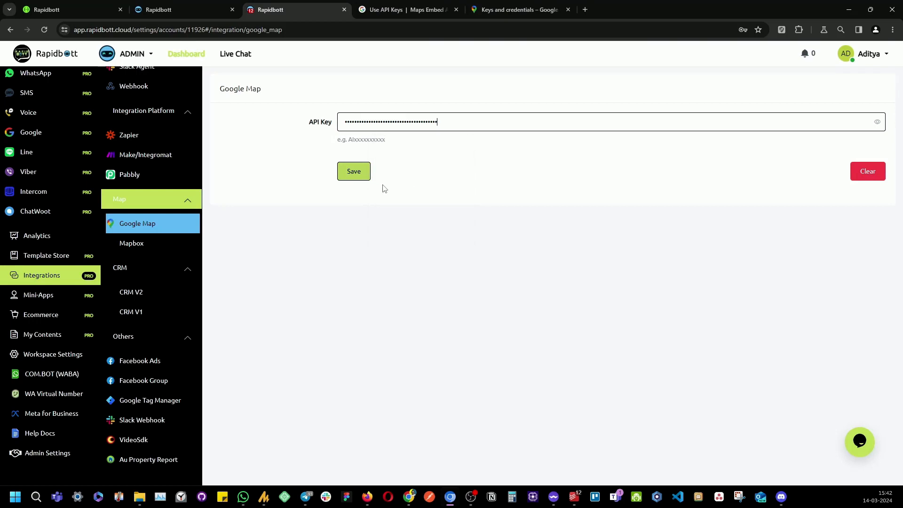
pyautogui.click(355, 171)
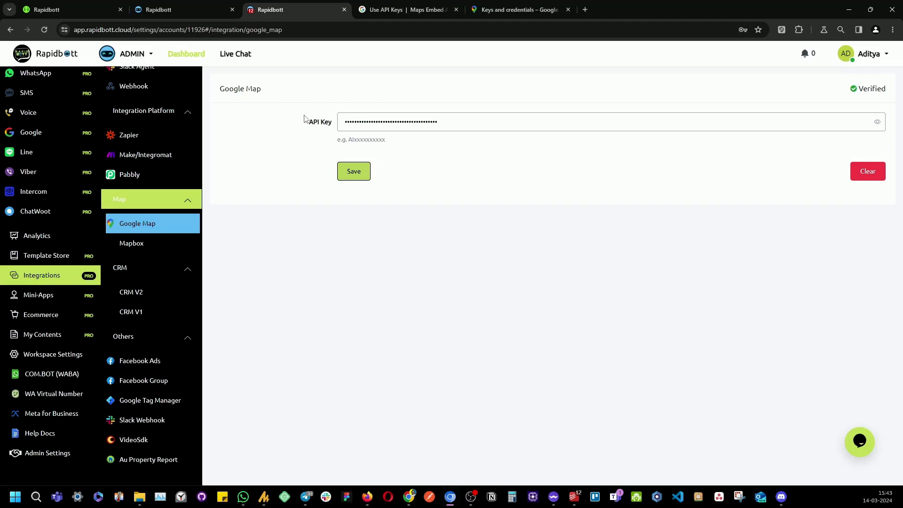
# Step: Switch to the Google Maps Demo flow in the Rapidbott flow builder and view its question and action steps
pyautogui.click(202, 10)
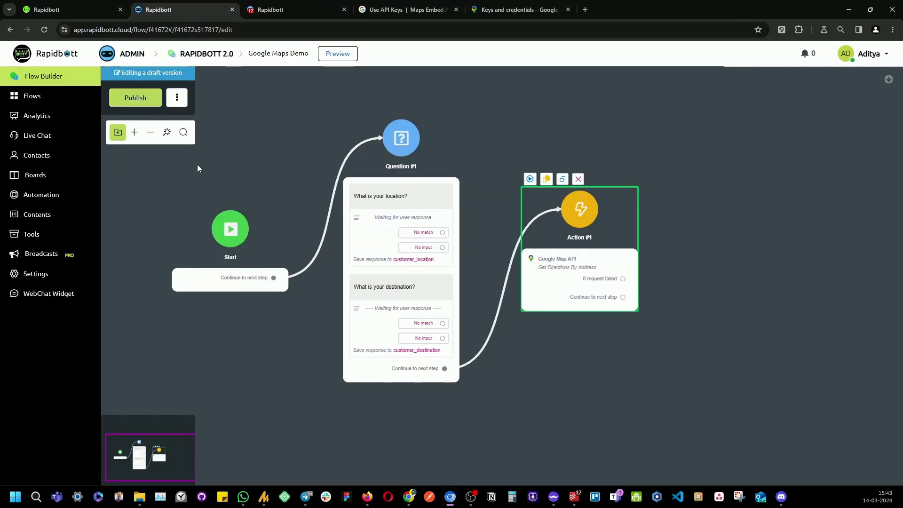
pyautogui.moveTo(199, 167); pyautogui.dragTo(248, 167)
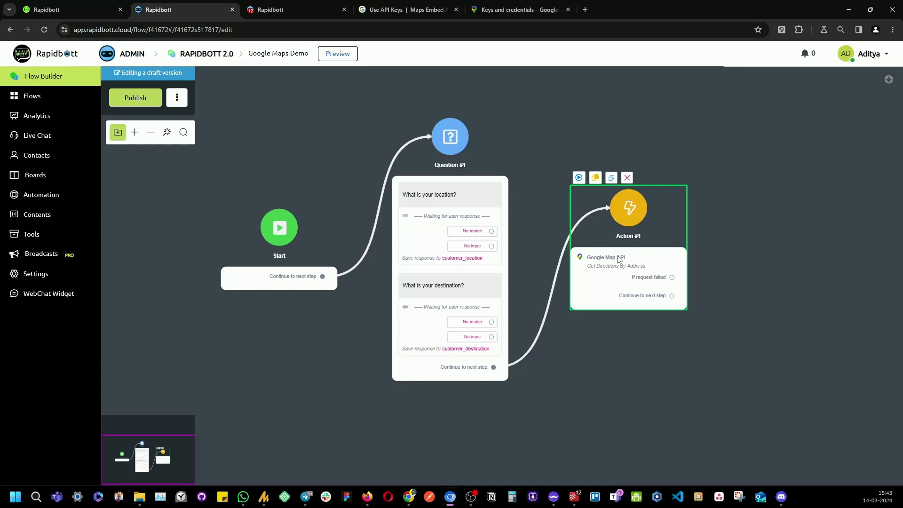
# Step: Delete the existing Action #1 step and connect a new Action step to Question #1's next-step output
pyautogui.click(627, 178)
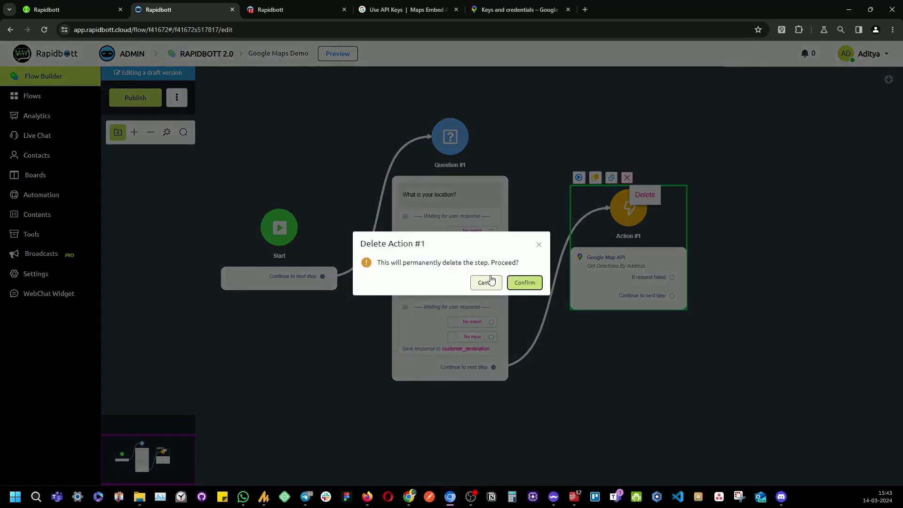
pyautogui.click(523, 281)
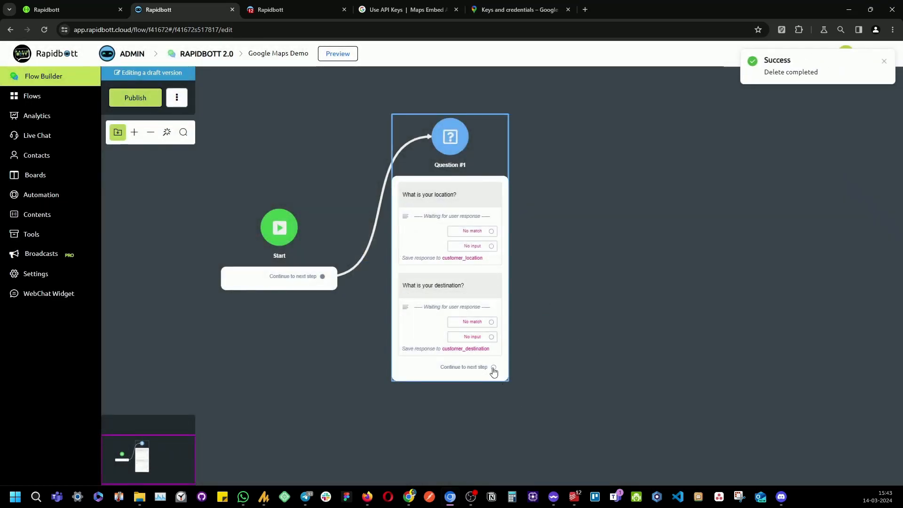
pyautogui.moveTo(494, 367); pyautogui.dragTo(596, 220)
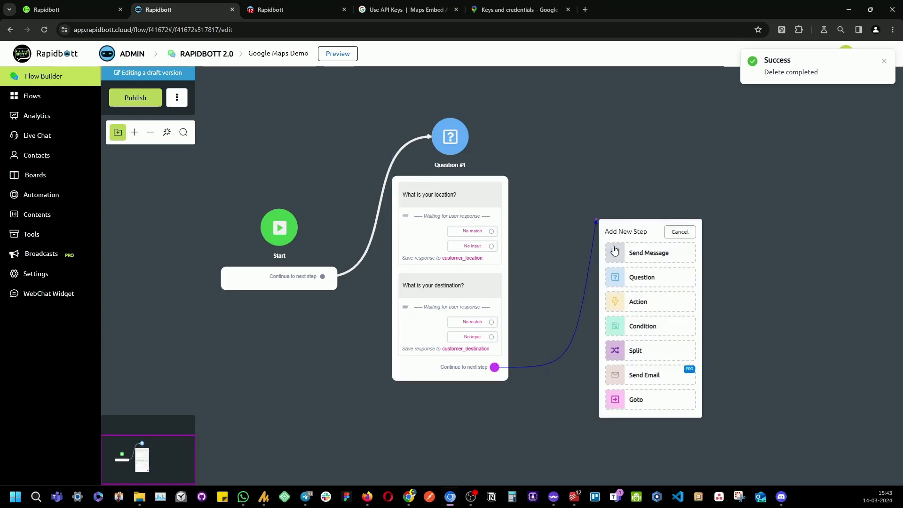
pyautogui.click(650, 301)
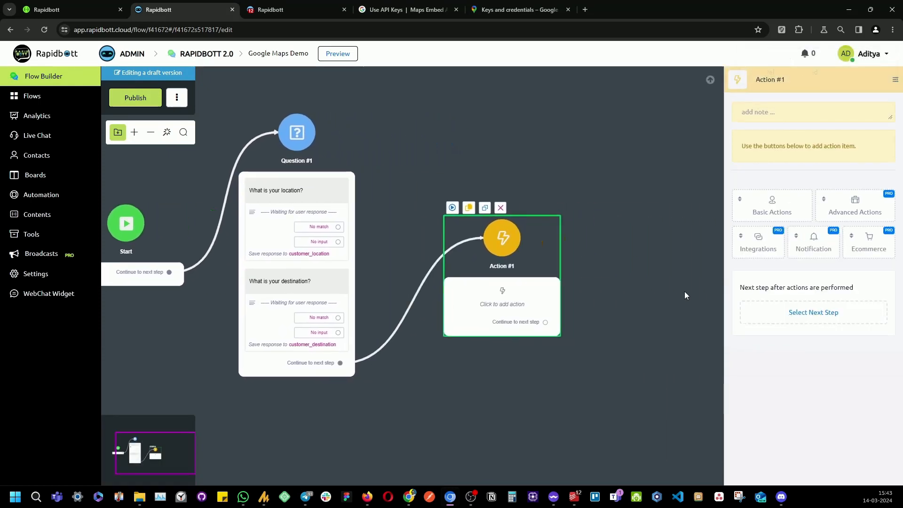
# Step: Add the Google Map API integration to the new action step and set its action to Get Directions By Address
pyautogui.click(748, 254)
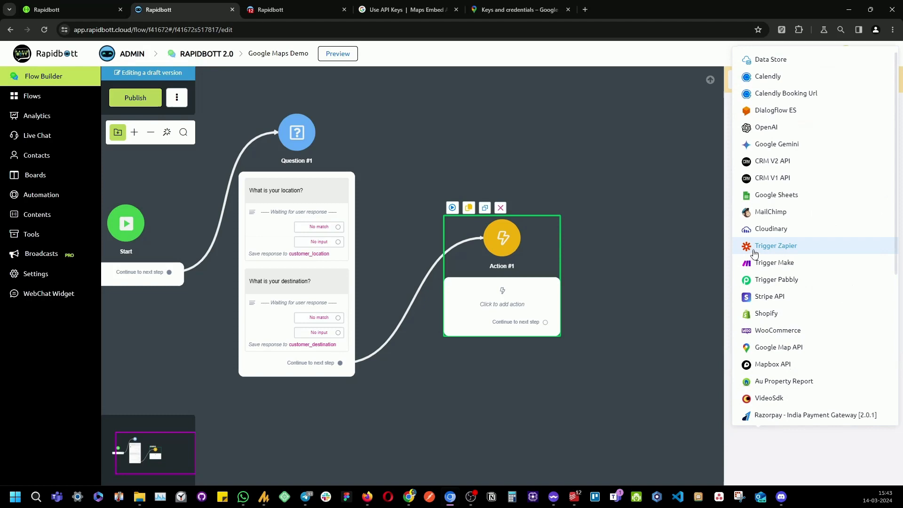
pyautogui.click(797, 350)
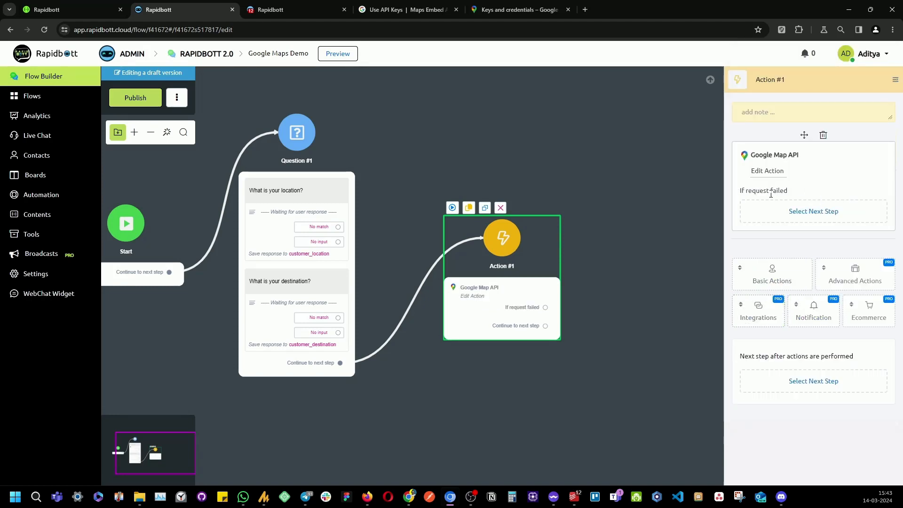
pyautogui.click(779, 177)
pyautogui.click(331, 126)
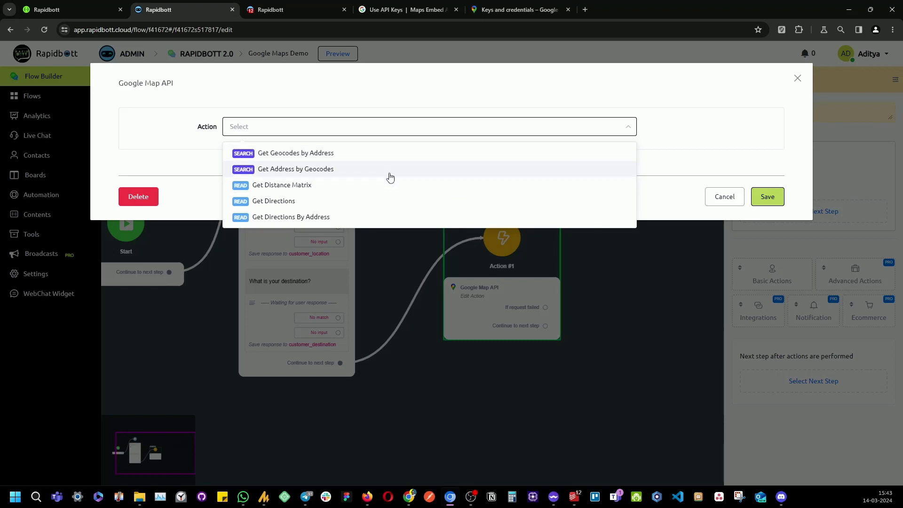
pyautogui.click(304, 218)
pyautogui.scroll(-1, 376, 178)
pyautogui.scroll(1, 354, 175)
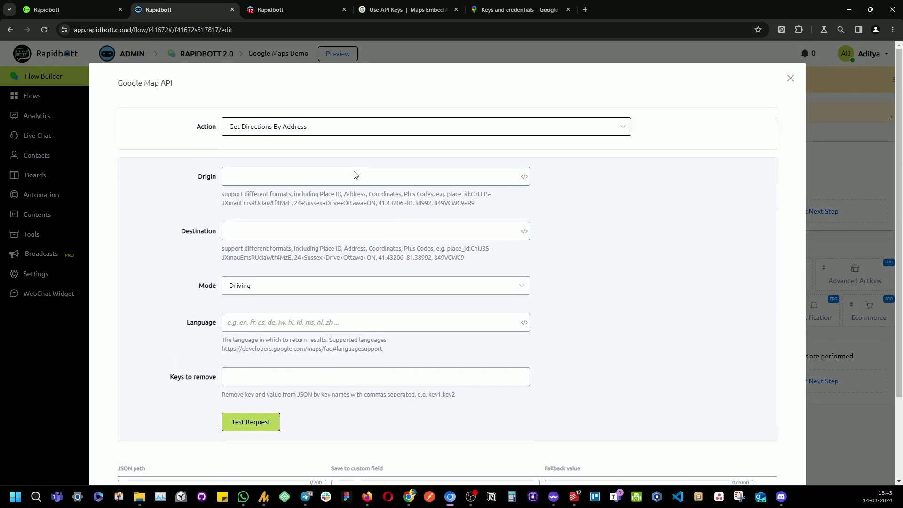
# Step: Set the origin to "Shakespeare Garden NY" and the destination to "Cental Park, NY"
pyautogui.click(355, 175)
pyautogui.scroll(-2, 339, 178)
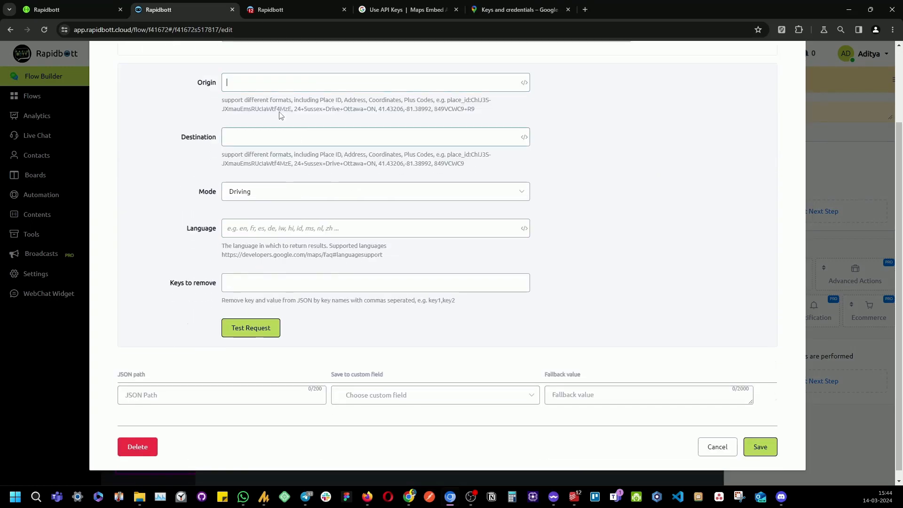
pyautogui.scroll(1, 310, 118)
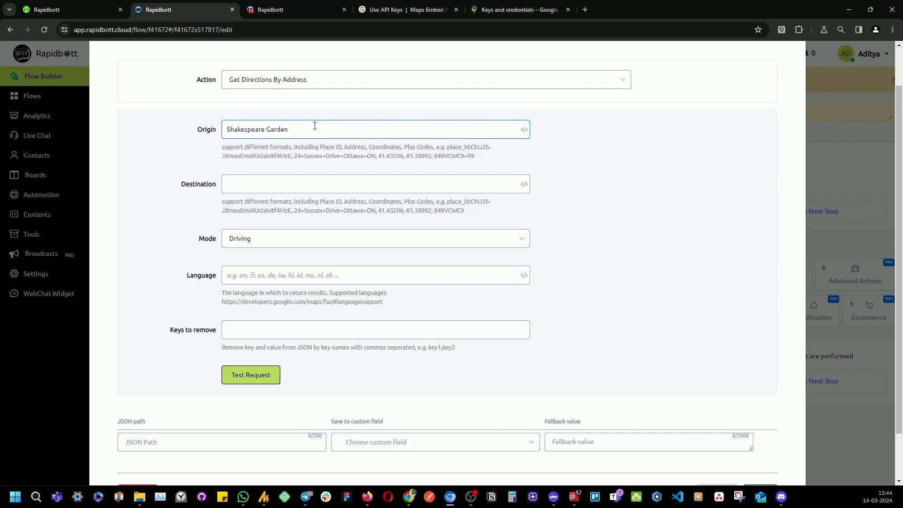
pyautogui.click(280, 182)
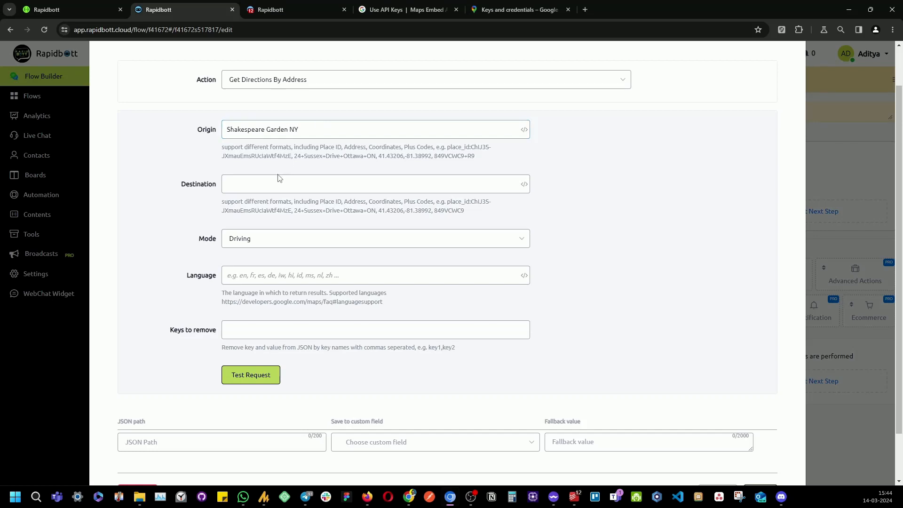
pyautogui.write('Cen')
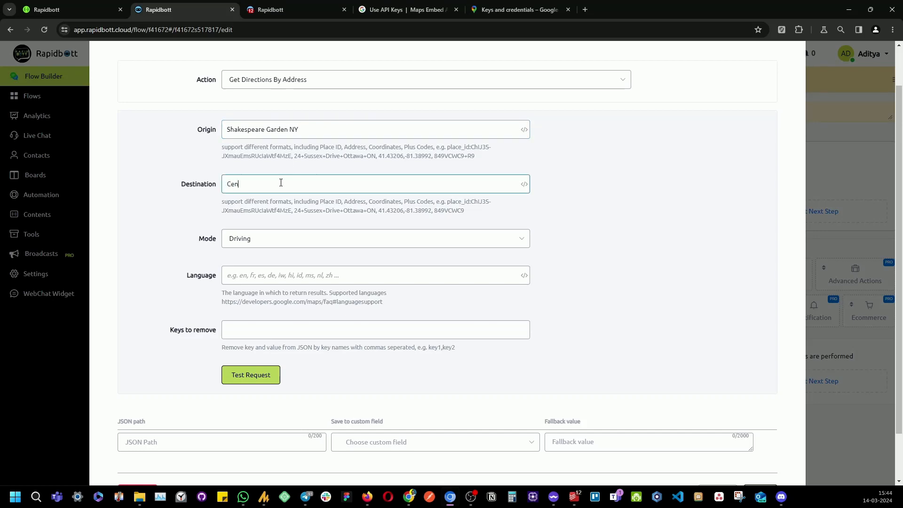
pyautogui.write('tal Park, NY')
# Step: Keep the mode on Driving, set the language to en and run a test request
pyautogui.scroll(-2, 282, 216)
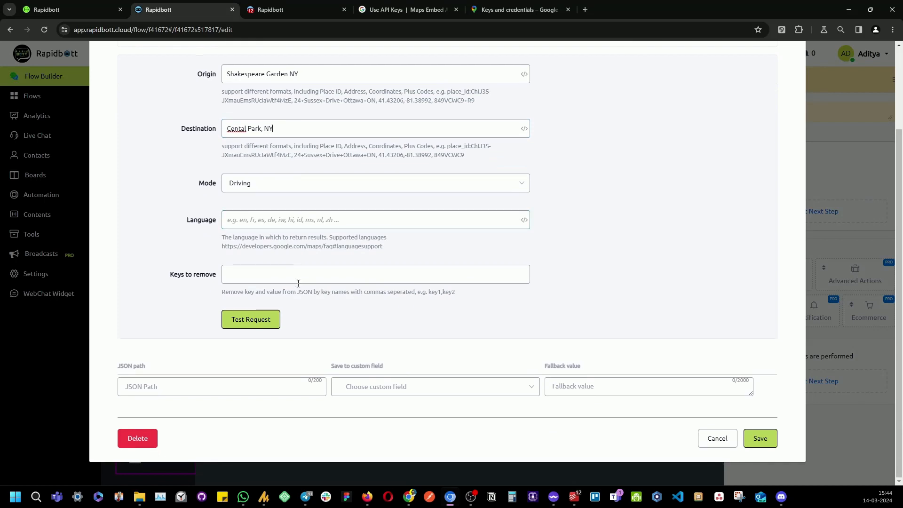
pyautogui.click(370, 192)
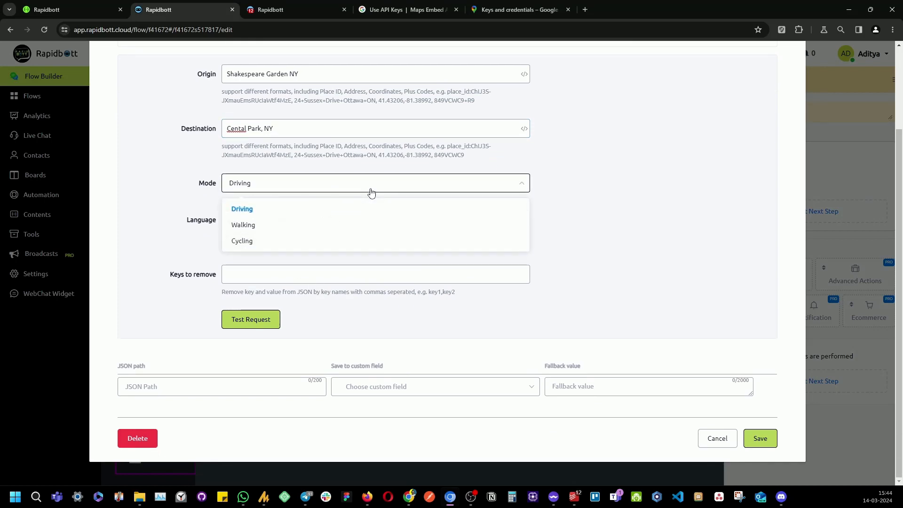
pyautogui.click(508, 208)
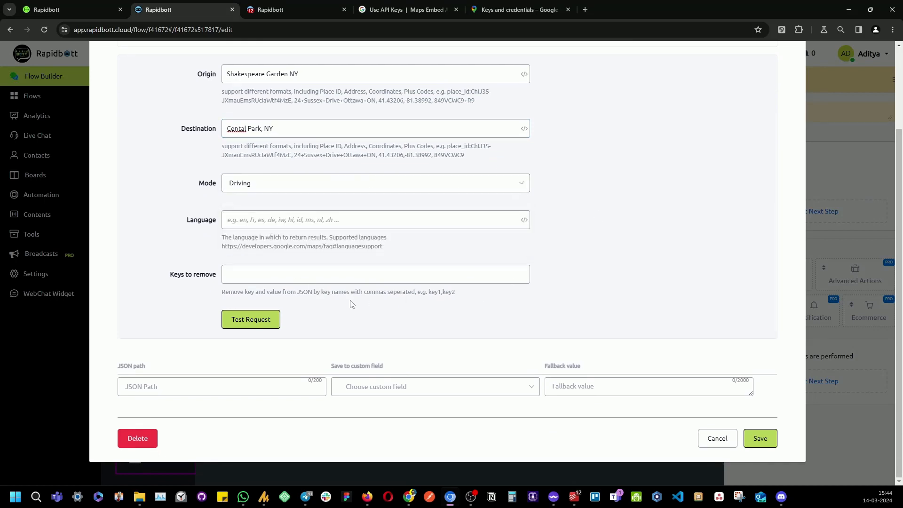
pyautogui.click(307, 276)
pyautogui.scroll(2, 282, 167)
pyautogui.scroll(-2, 297, 166)
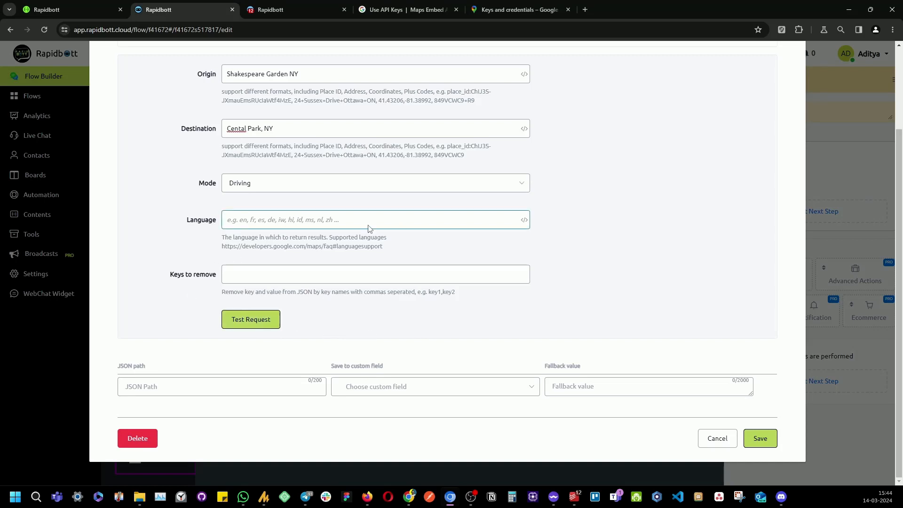
pyautogui.write('en')
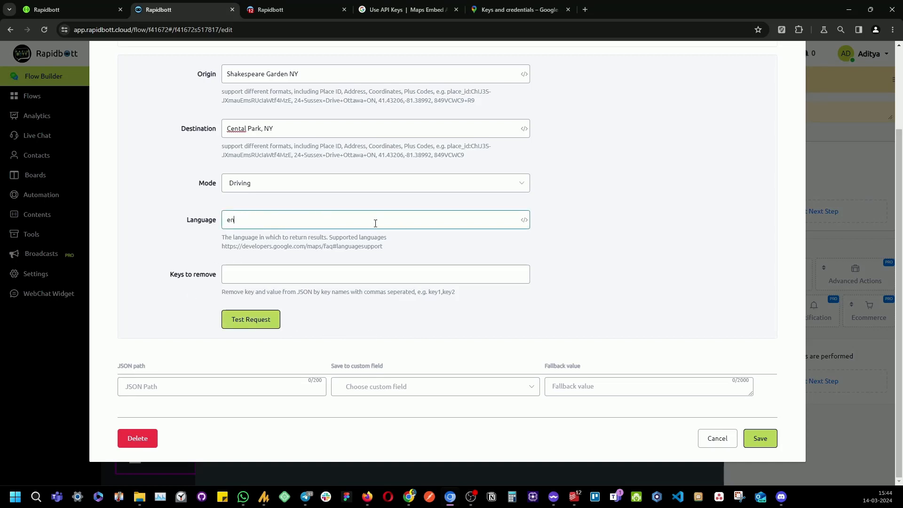
pyautogui.click(245, 325)
# Step: Examine the test response's sample data from the geocoded waypoints to the routes, expanding the collapsed legs entry
pyautogui.scroll(-2, 189, 274)
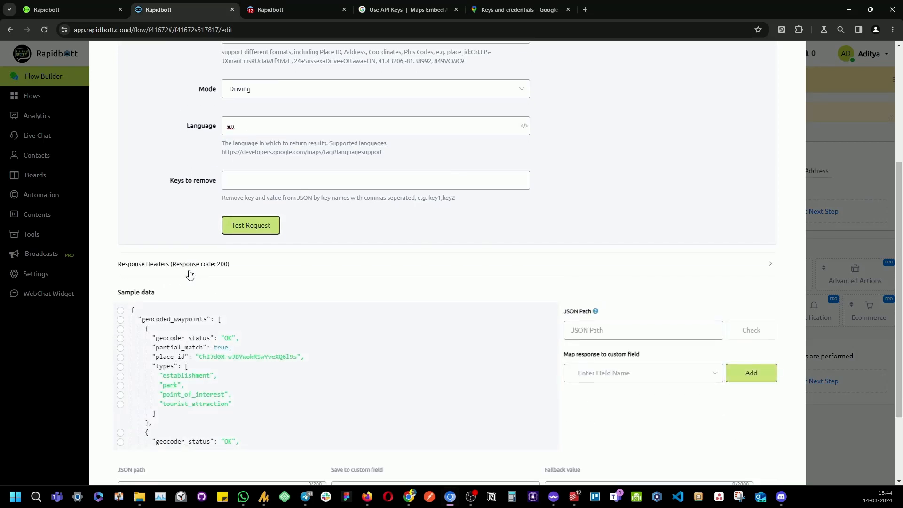
pyautogui.scroll(-1, 203, 299)
pyautogui.scroll(1, 195, 258)
pyautogui.scroll(-2, 235, 291)
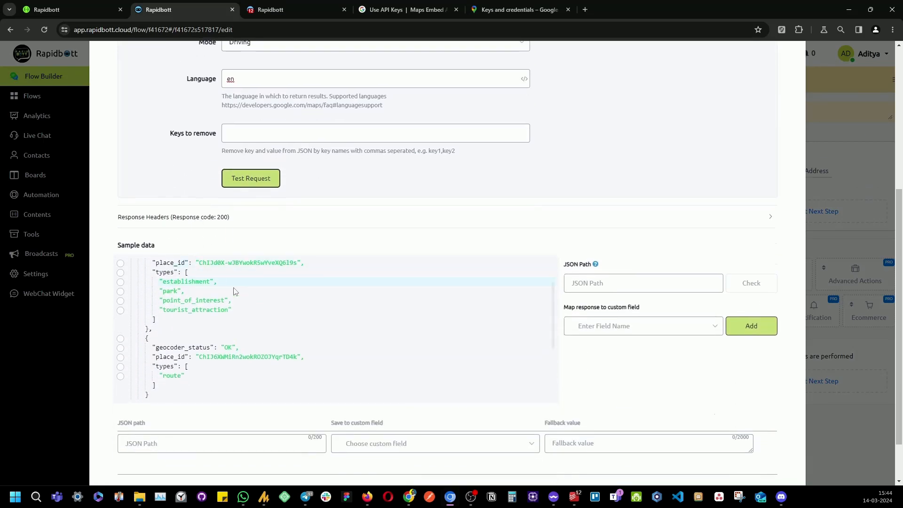
pyautogui.scroll(1, 235, 292)
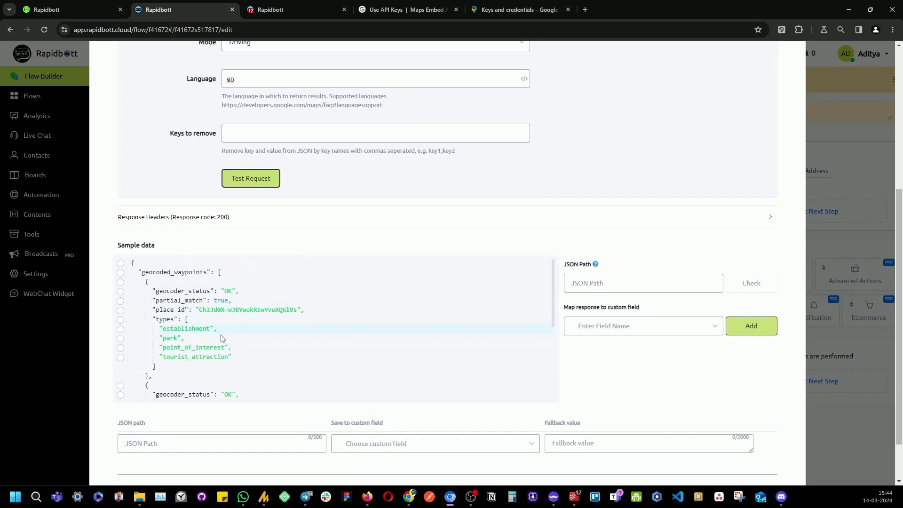
pyautogui.scroll(-5, 297, 325)
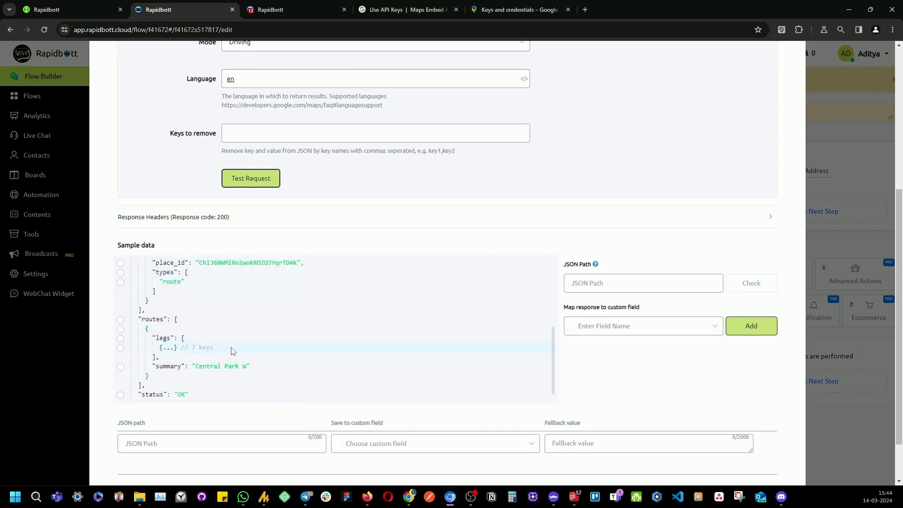
pyautogui.click(165, 348)
pyautogui.scroll(-3, 159, 277)
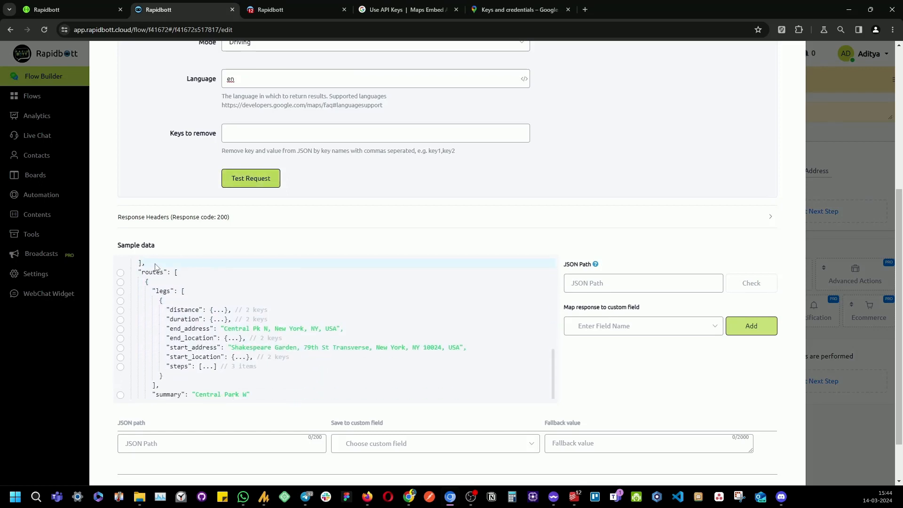
pyautogui.scroll(-1, 234, 279)
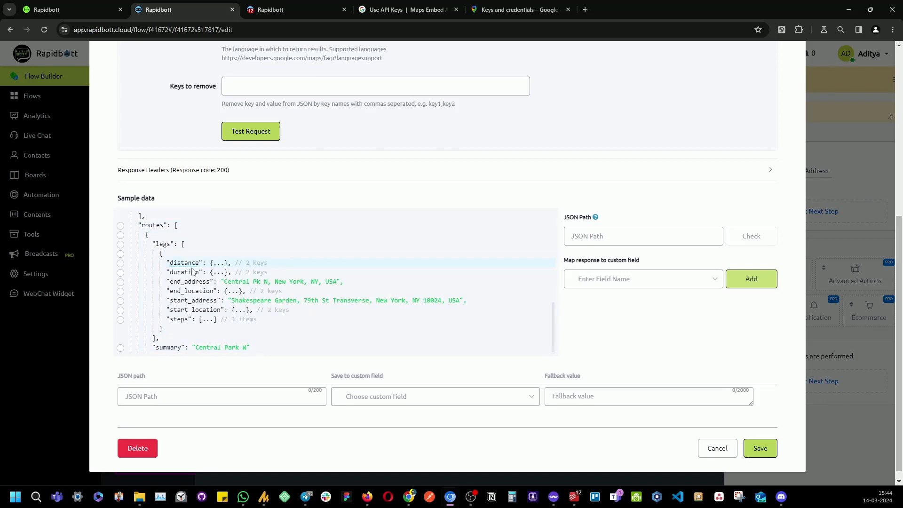
# Step: Expand and examine the leg's distance, duration, end_location, start_location and steps entries in the sample data
pyautogui.click(218, 262)
pyautogui.scroll(-1, 249, 292)
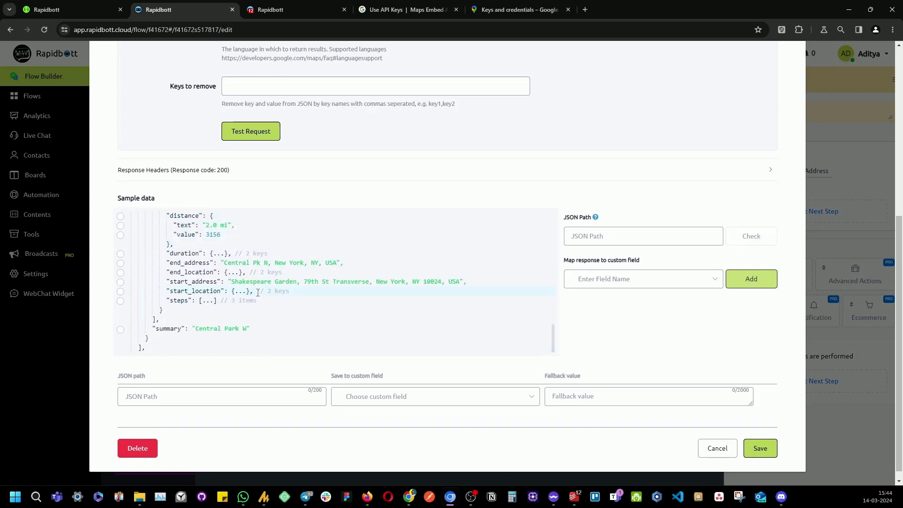
pyautogui.click(219, 254)
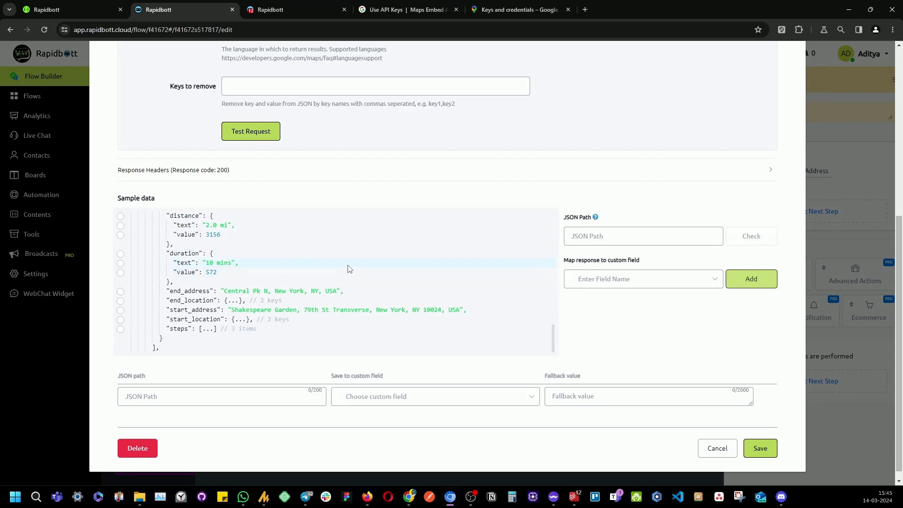
pyautogui.scroll(-1, 348, 268)
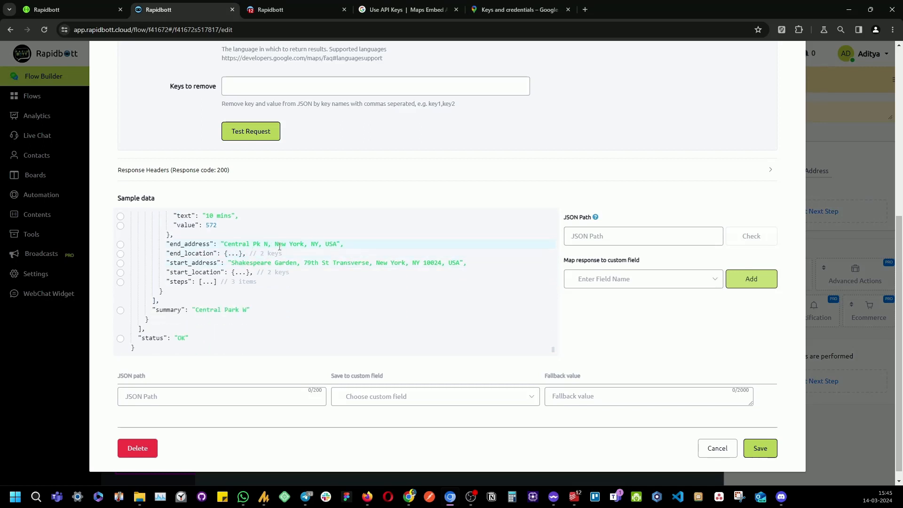
pyautogui.click(238, 253)
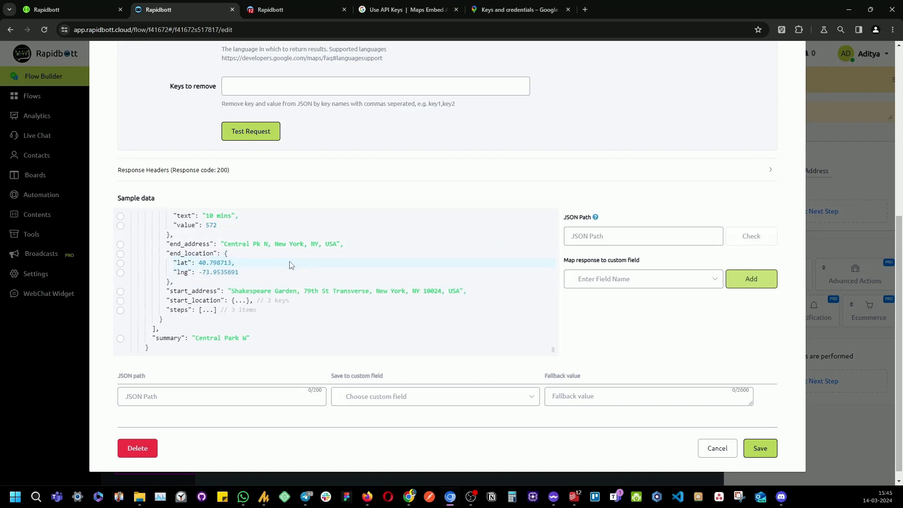
pyautogui.scroll(-1, 289, 270)
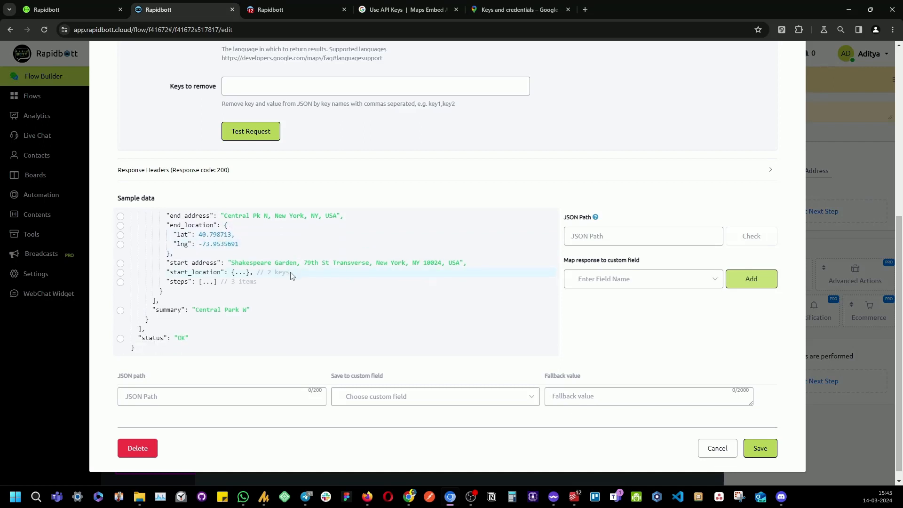
pyautogui.click(240, 273)
pyautogui.click(207, 310)
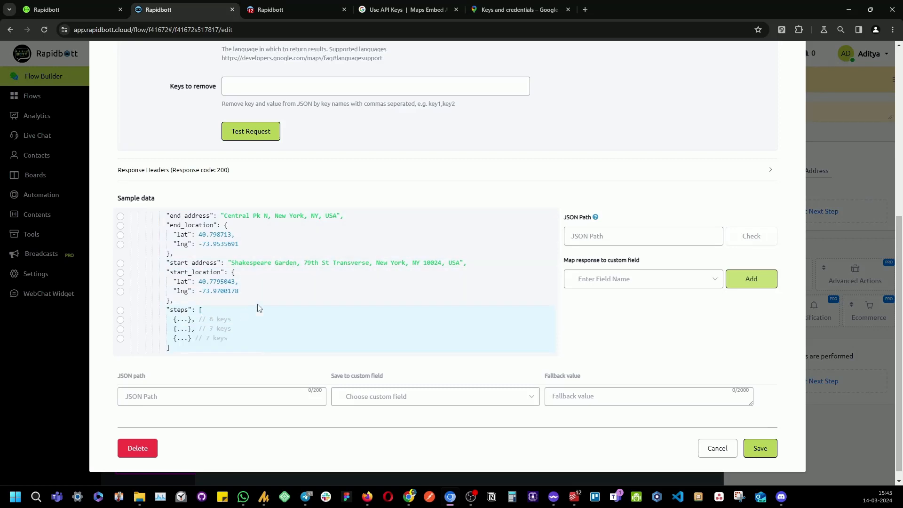
pyautogui.scroll(-2, 257, 308)
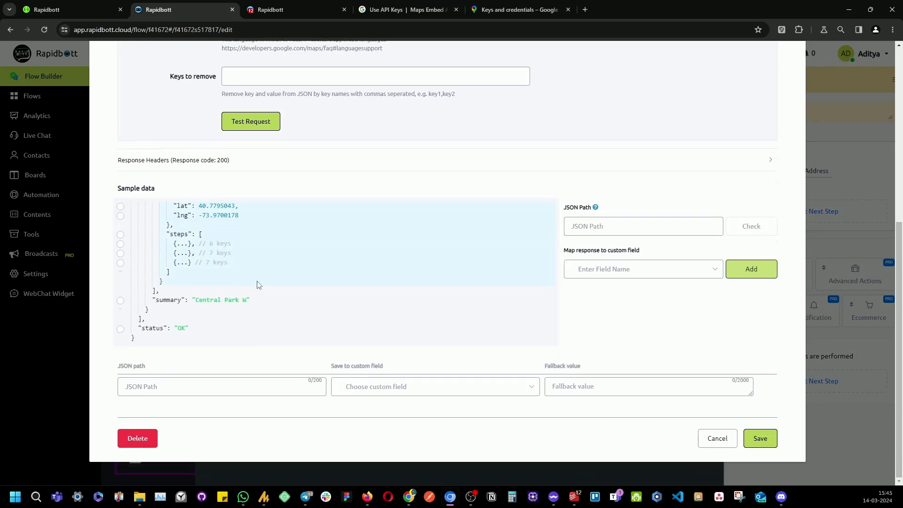
# Step: Review the directions request's origin, destination, mode and language, and save the Google Map API action
pyautogui.scroll(15, 258, 282)
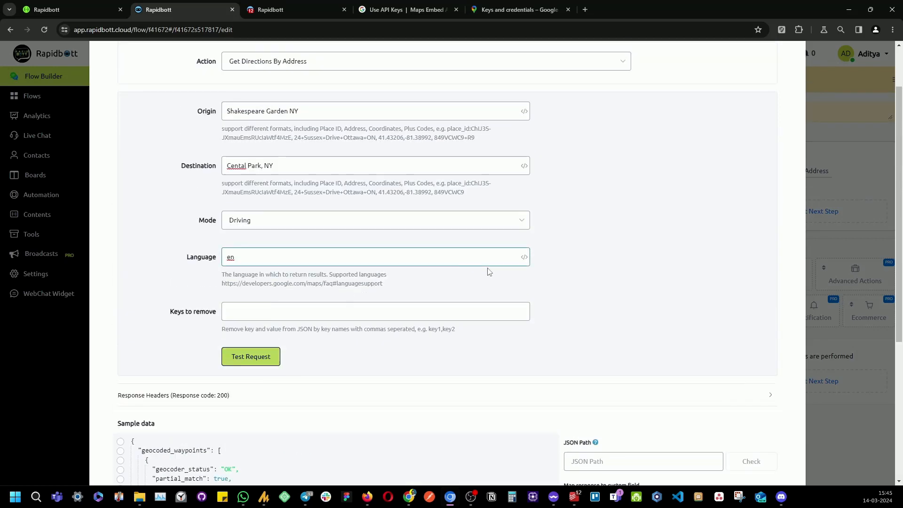
pyautogui.scroll(1, 564, 284)
pyautogui.scroll(-6, 350, 170)
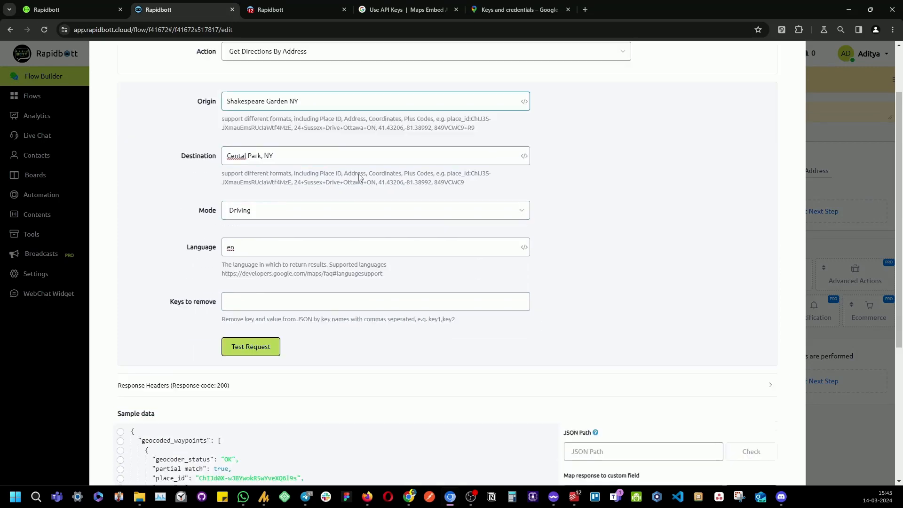
pyautogui.click(763, 440)
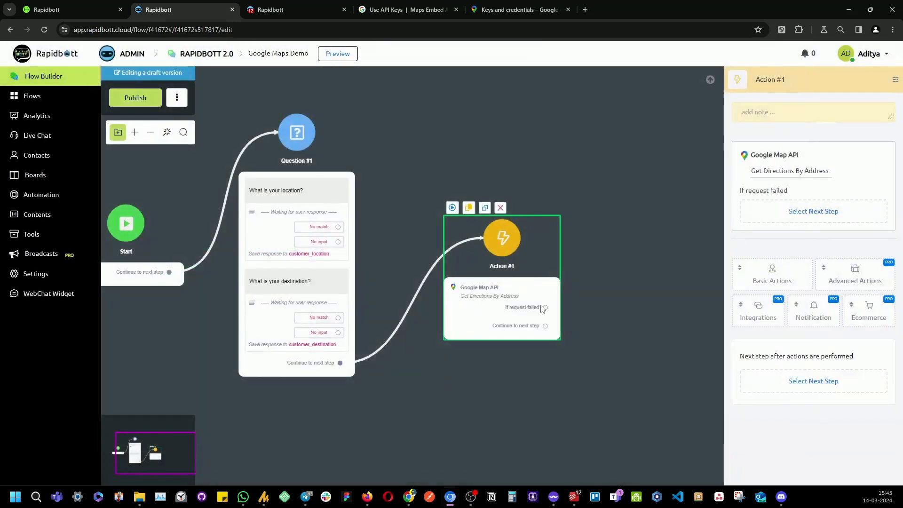
# Step: Examine Question #1's location and destination questions and the custom fields that store their responses
pyautogui.moveTo(488, 404); pyautogui.dragTo(557, 396)
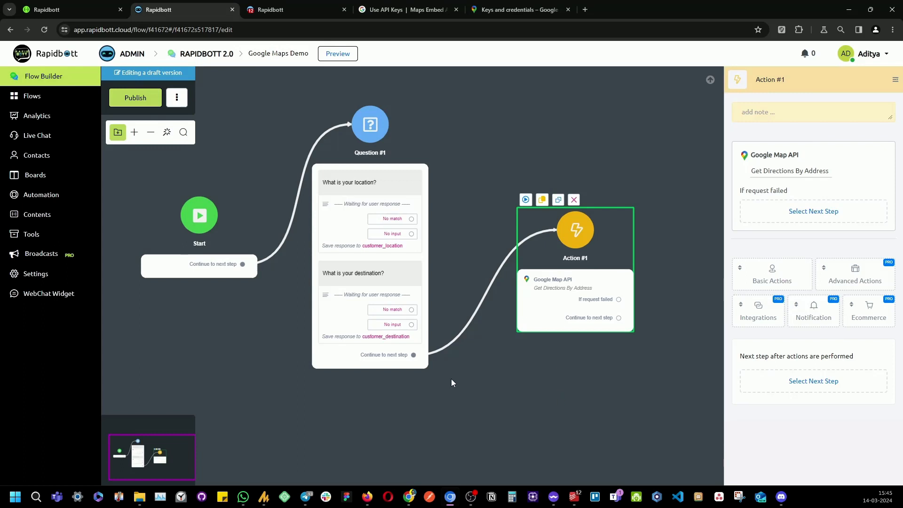
pyautogui.scroll(1, 442, 376)
pyautogui.moveTo(408, 401); pyautogui.dragTo(523, 434)
pyautogui.click(464, 194)
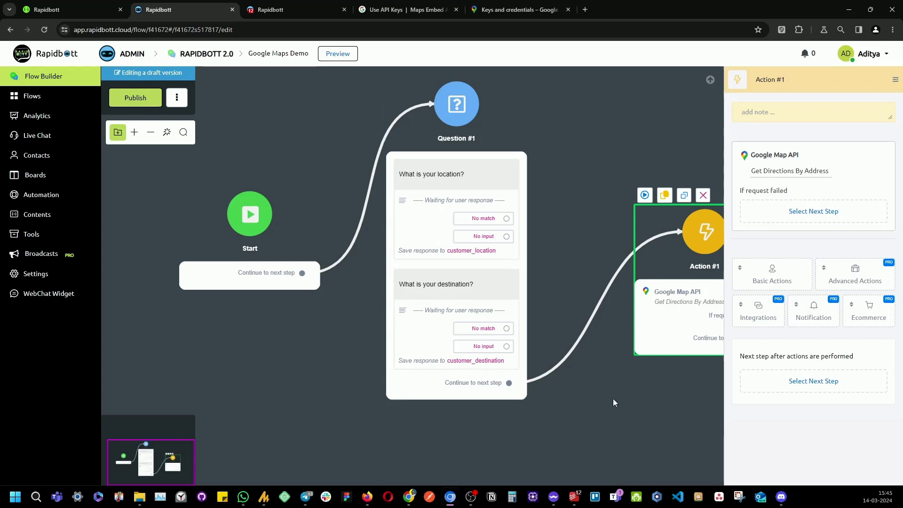
# Step: Open Action #1's Google Map API request and set its origin to the customer_location custom field
pyautogui.moveTo(618, 403); pyautogui.dragTo(507, 389)
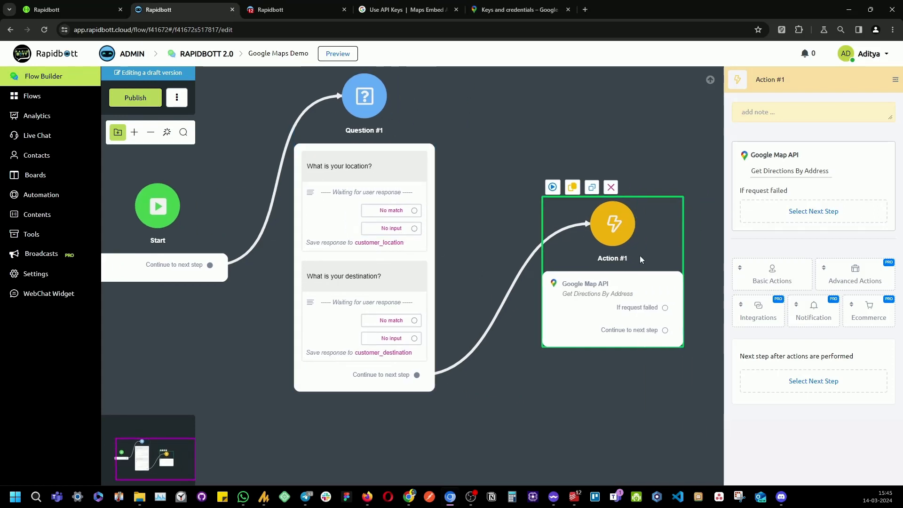
pyautogui.click(783, 173)
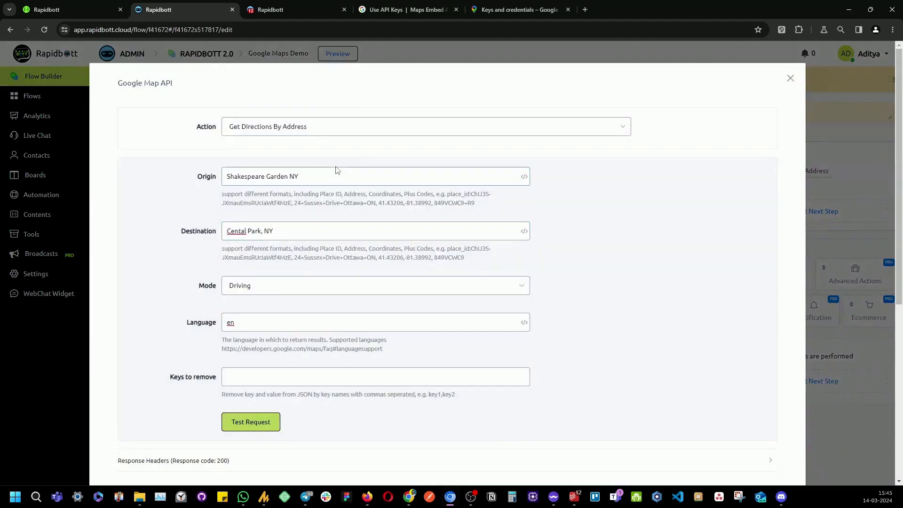
pyautogui.hotkey('ctrl', 'a')
pyautogui.press('BackSpace')
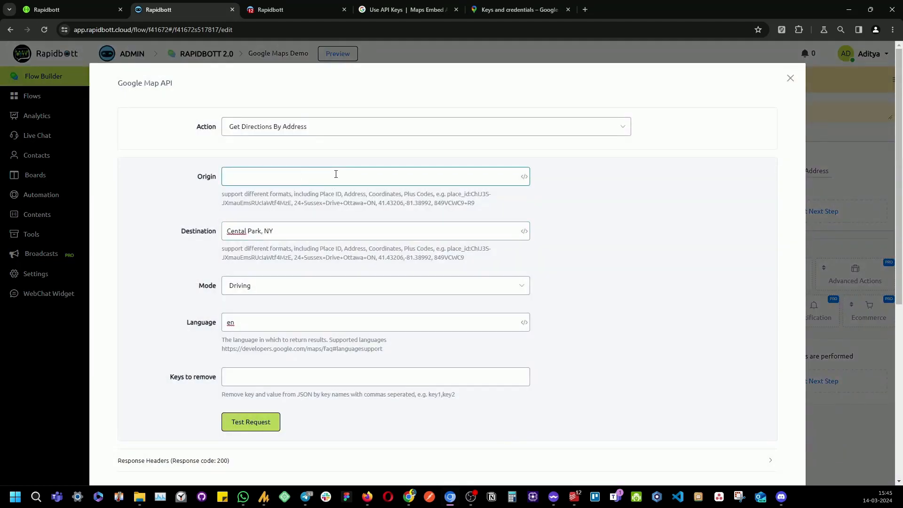
pyautogui.write('{{cust')
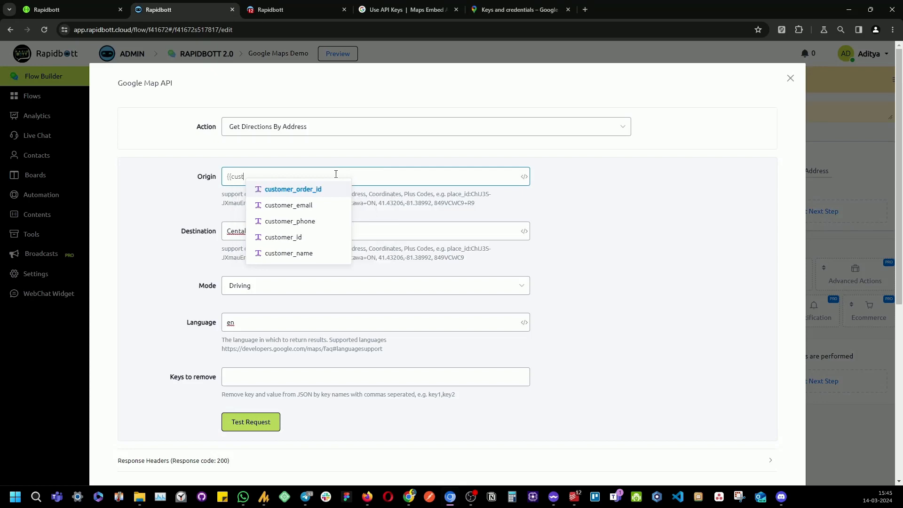
pyautogui.write('mer')
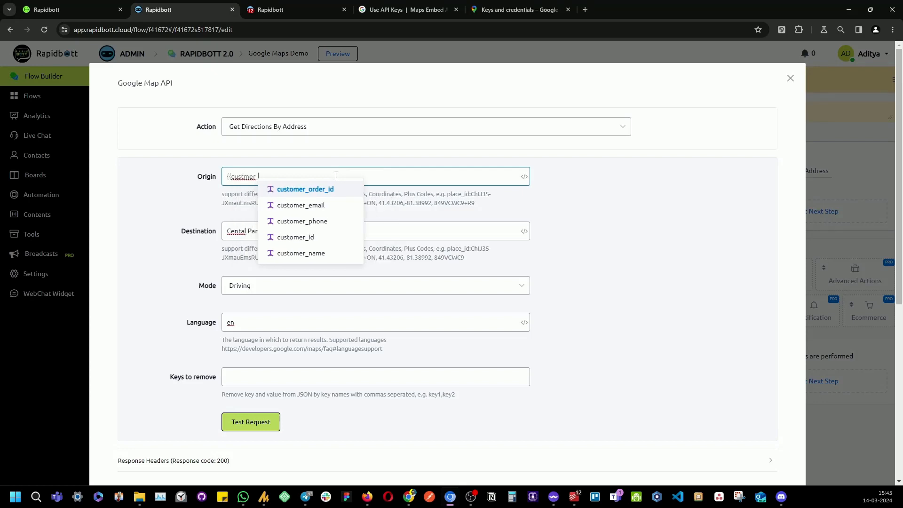
pyautogui.write('_')
pyautogui.press('Left')
pyautogui.press('Left')
pyautogui.press('Left')
pyautogui.press('Left')
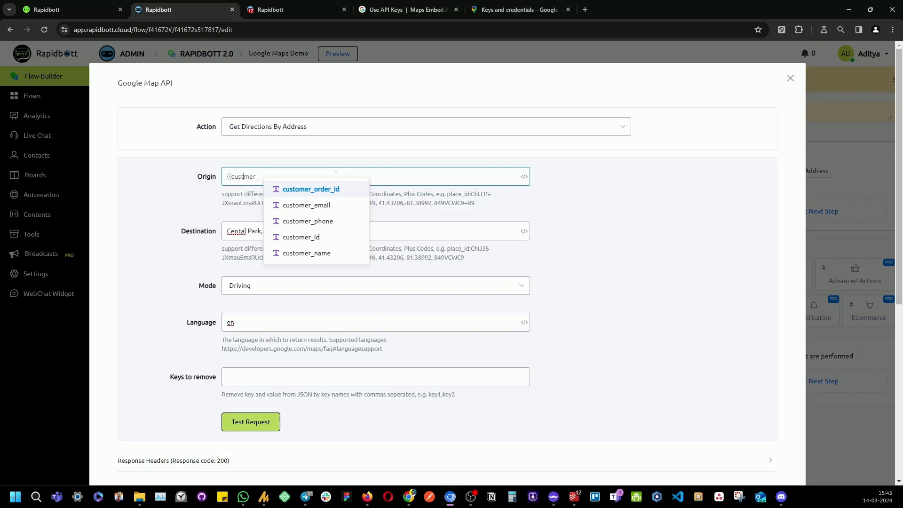
pyautogui.write('omer_lo')
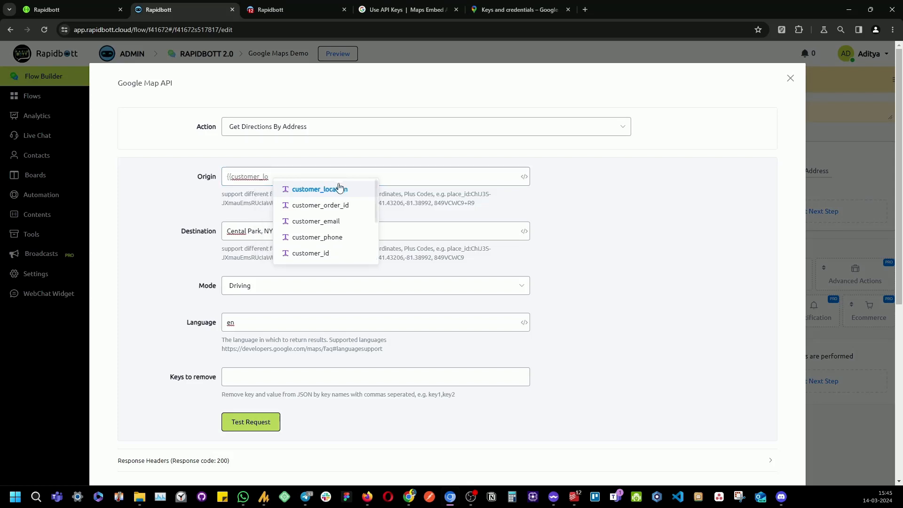
pyautogui.click(338, 188)
# Step: Replace the request's destination with the customer_destination custom field
pyautogui.click(337, 230)
pyautogui.hotkey('ctrl', 'a')
pyautogui.press('BackSpace')
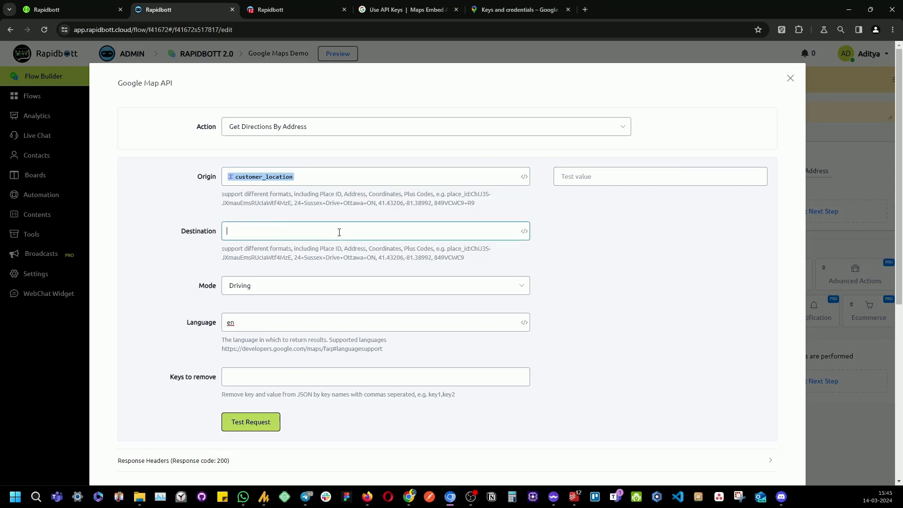
pyautogui.write('{{customer')
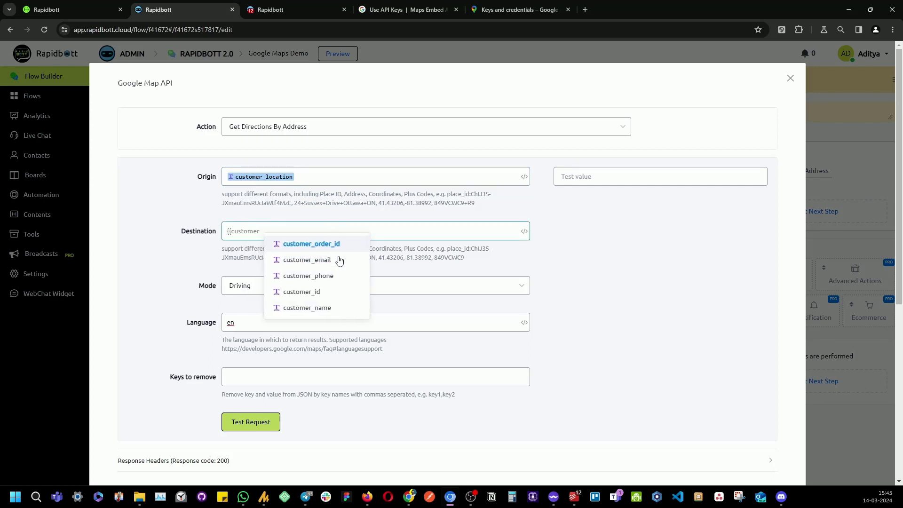
pyautogui.scroll(-3, 339, 261)
pyautogui.scroll(3, 339, 263)
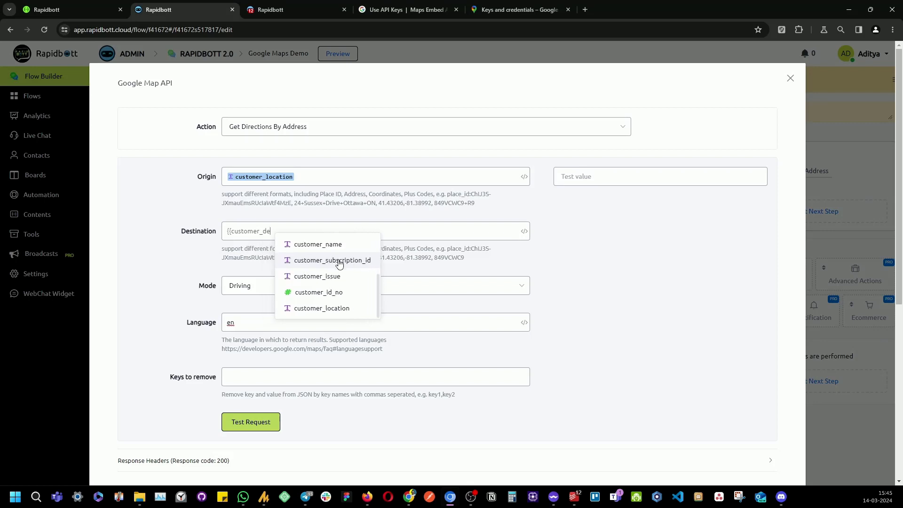
pyautogui.click(353, 244)
# Step: Select the leg's end_address entry in the sample data as the JSON path for the response mapping
pyautogui.scroll(-2, 548, 297)
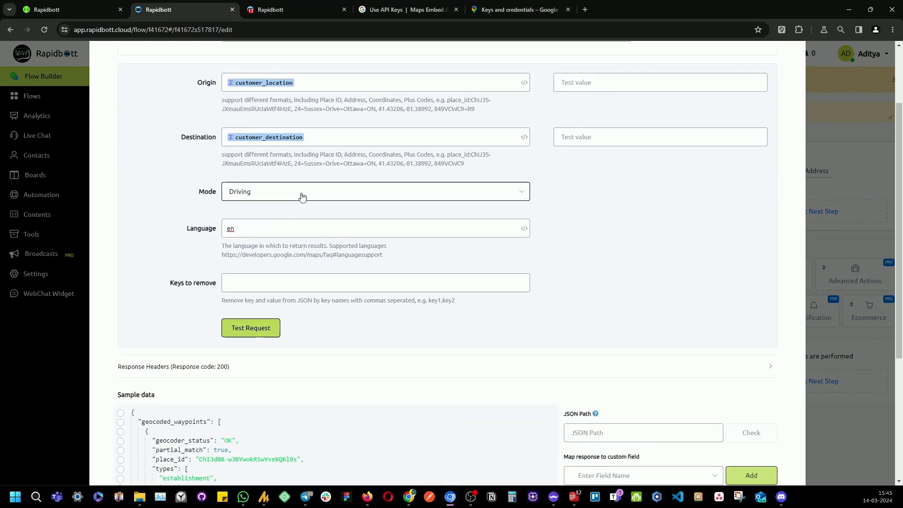
pyautogui.scroll(-3, 373, 263)
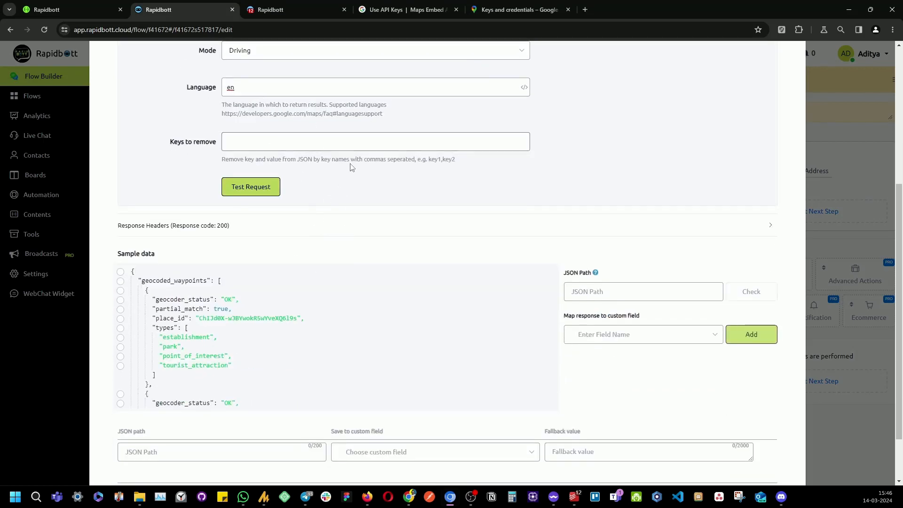
pyautogui.scroll(-2, 333, 178)
pyautogui.scroll(-6, 246, 284)
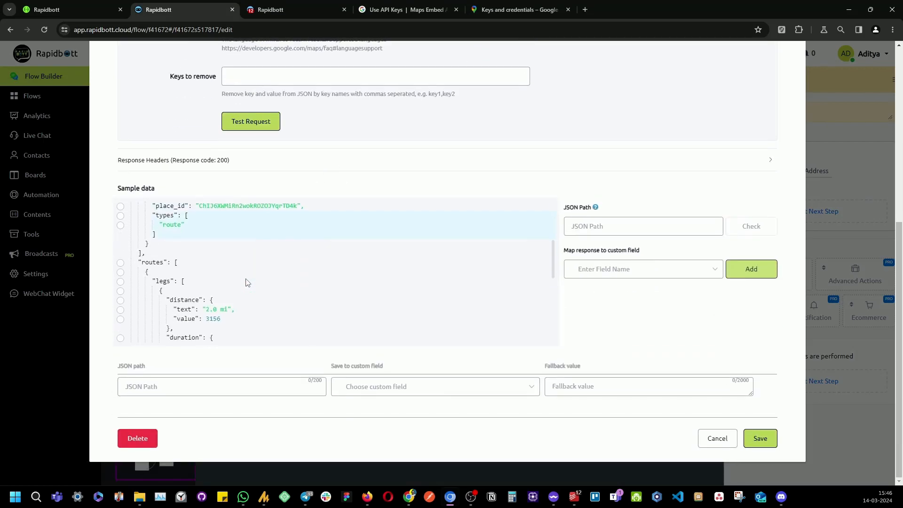
pyautogui.scroll(-1, 253, 275)
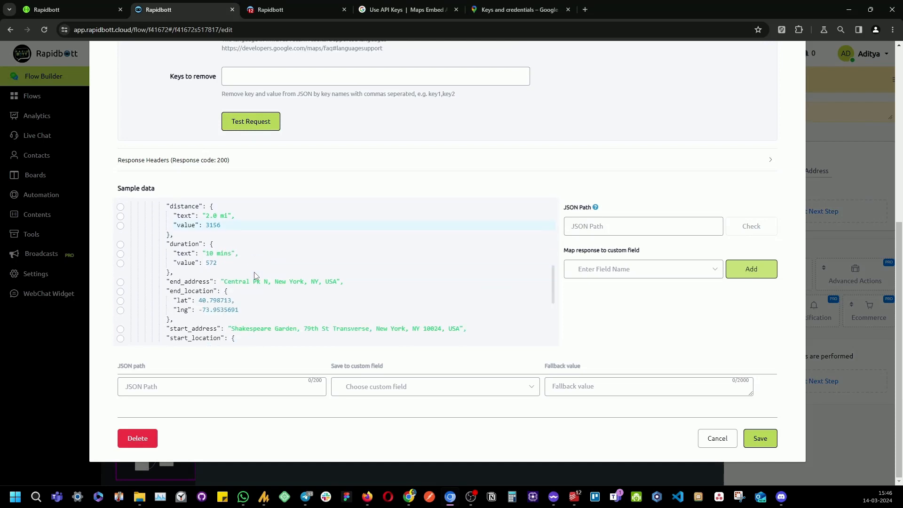
pyautogui.click(120, 282)
# Step: Map the end_address path to a new Text custom field named customer_end, and save the Google Map API action
pyautogui.click(633, 270)
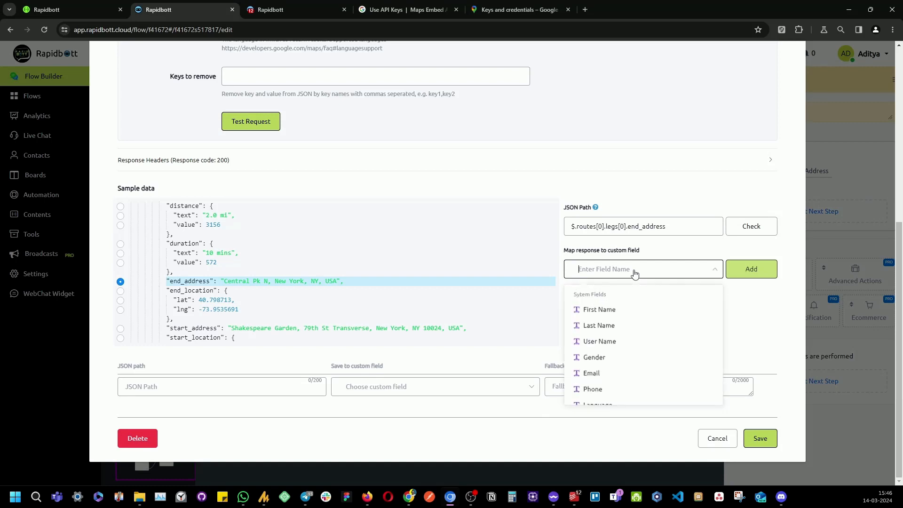
pyautogui.write('cust')
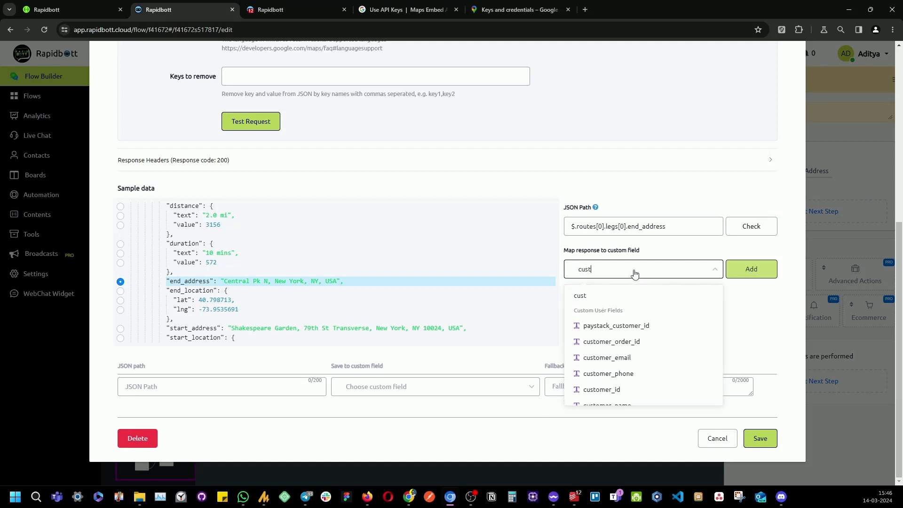
pyautogui.write('omer_en')
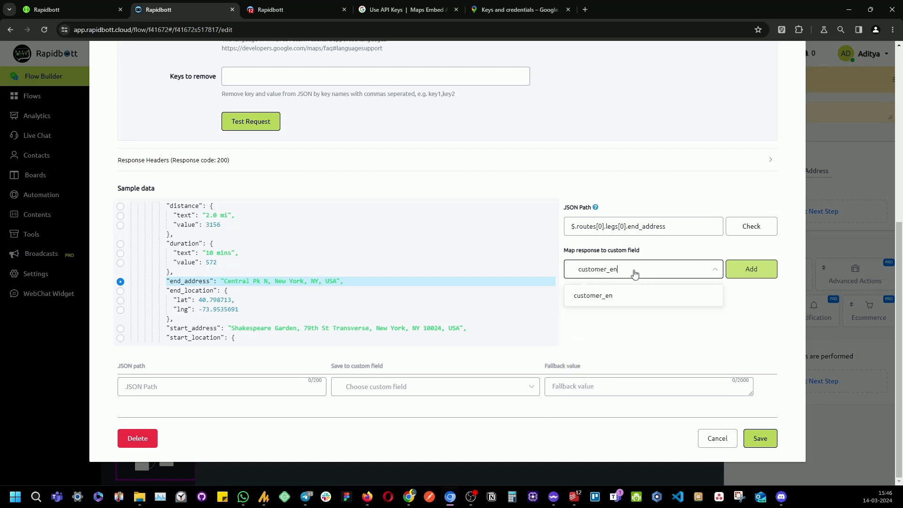
pyautogui.write('d')
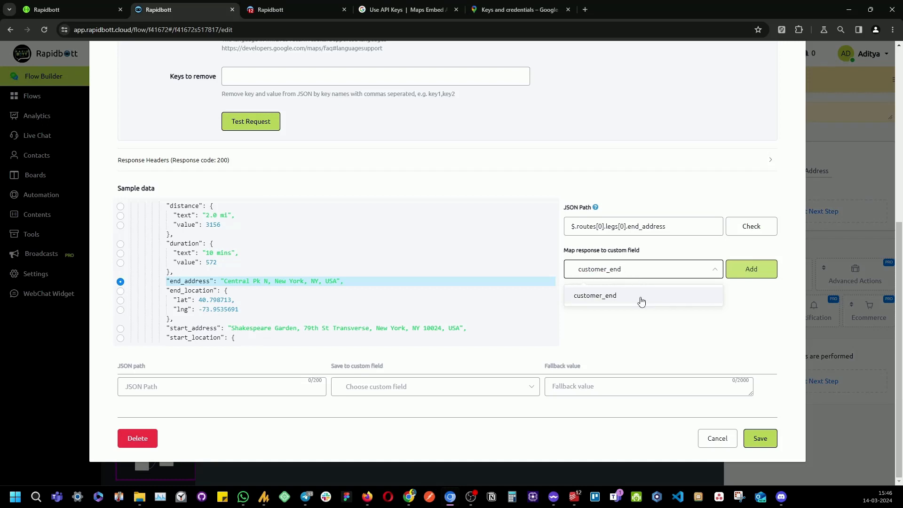
pyautogui.click(639, 296)
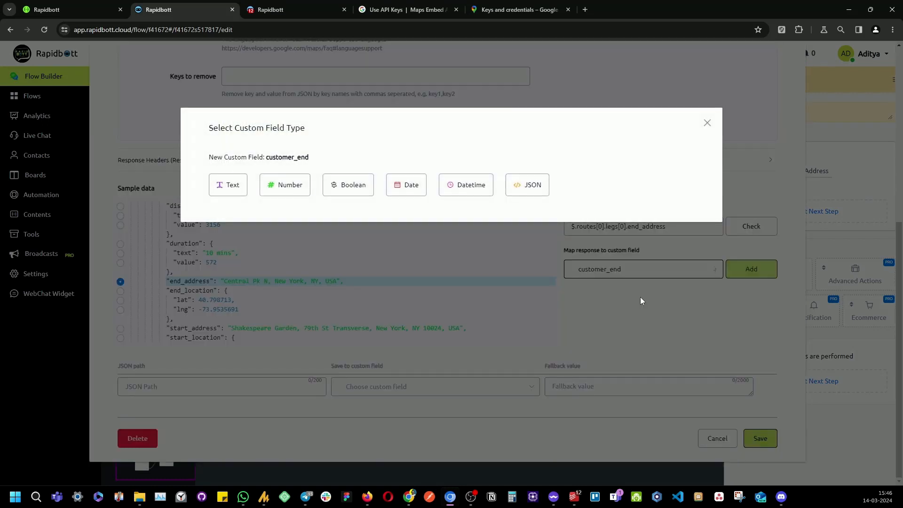
pyautogui.click(239, 191)
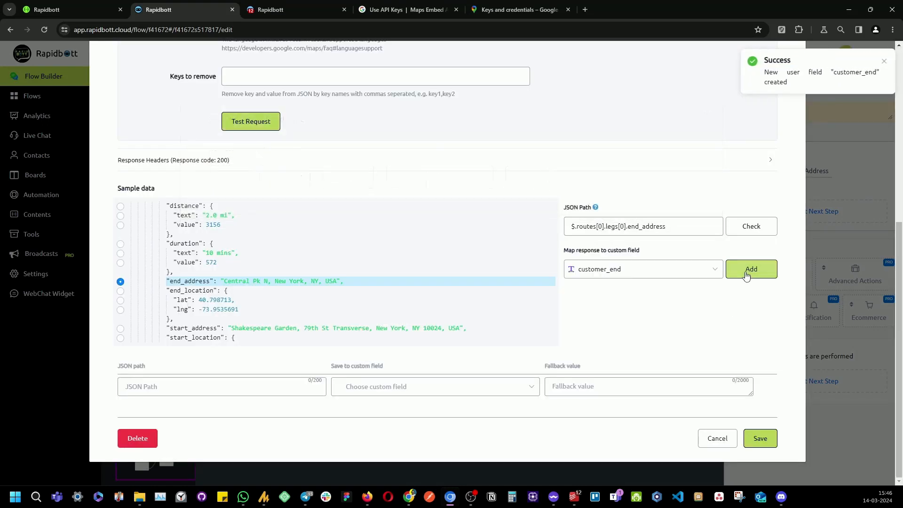
pyautogui.click(751, 269)
pyautogui.scroll(-1, 752, 357)
pyautogui.click(760, 439)
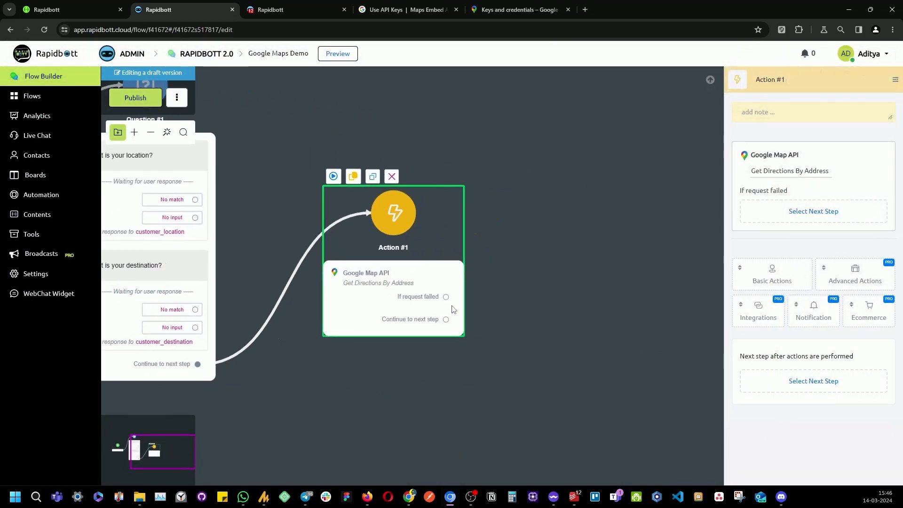
# Step: Add a Send Message step with a text item as the next step after Action #1
pyautogui.moveTo(446, 319); pyautogui.dragTo(572, 221)
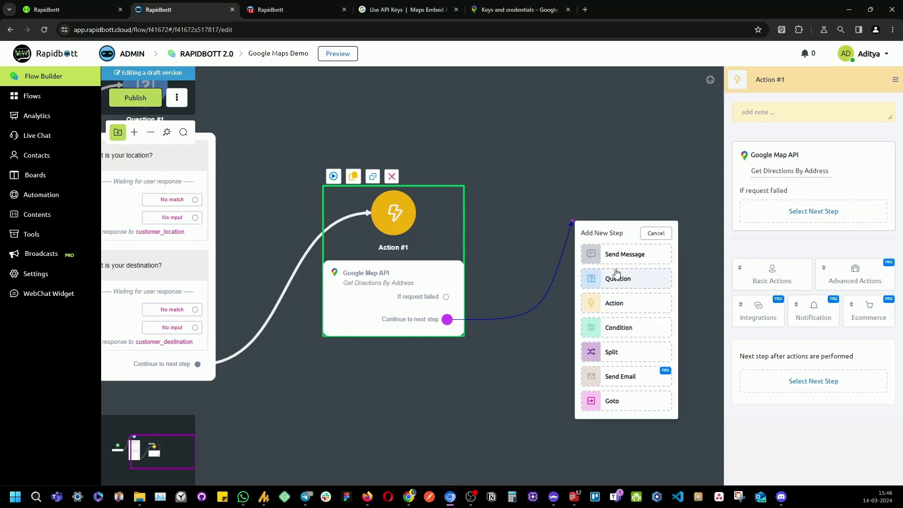
pyautogui.click(616, 254)
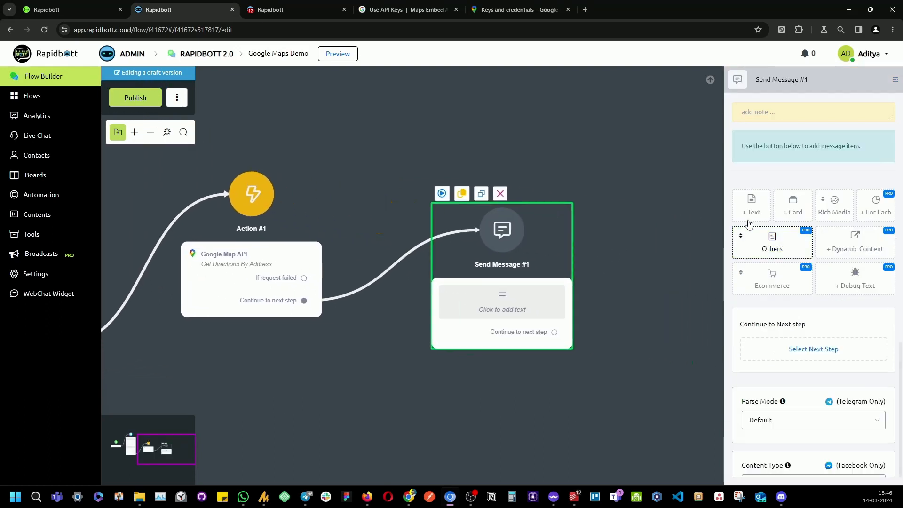
pyautogui.click(750, 217)
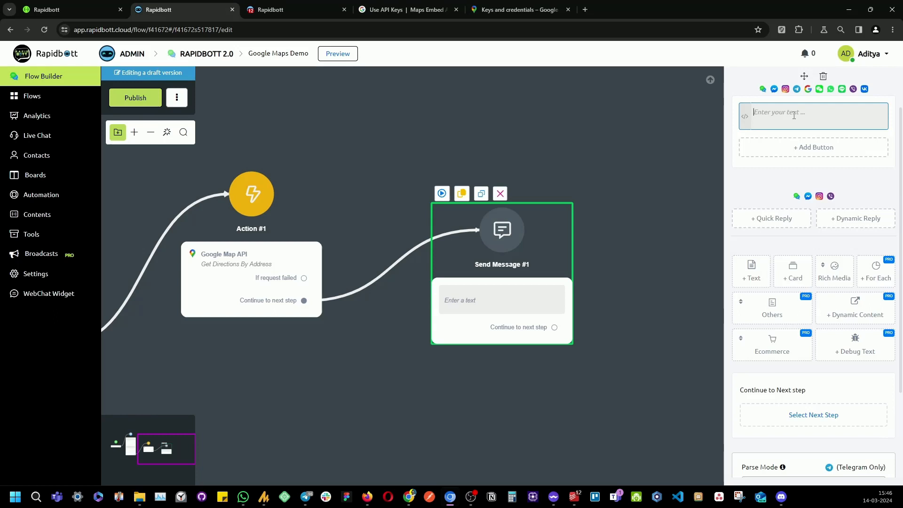
# Step: Write the message text "Hello user this is you final address" followed by the customer_end custom field
pyautogui.write('Hello user this ')
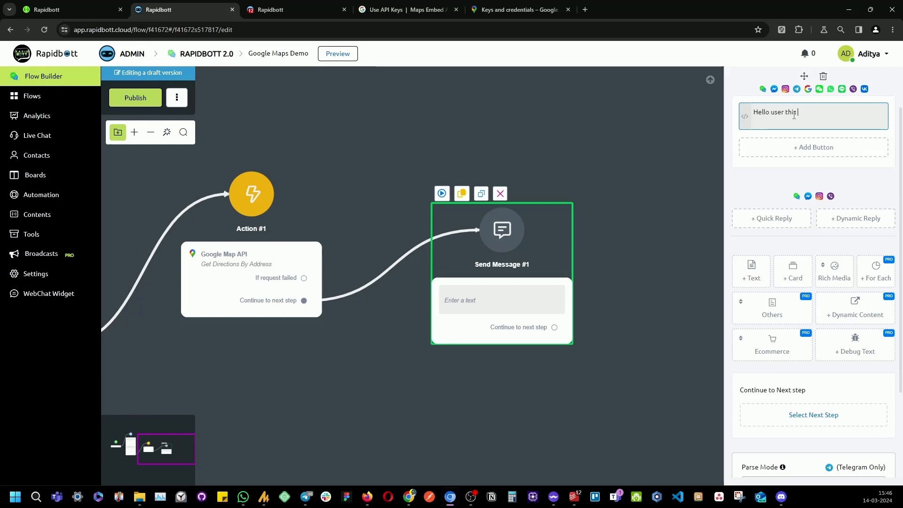
pyautogui.write('is ')
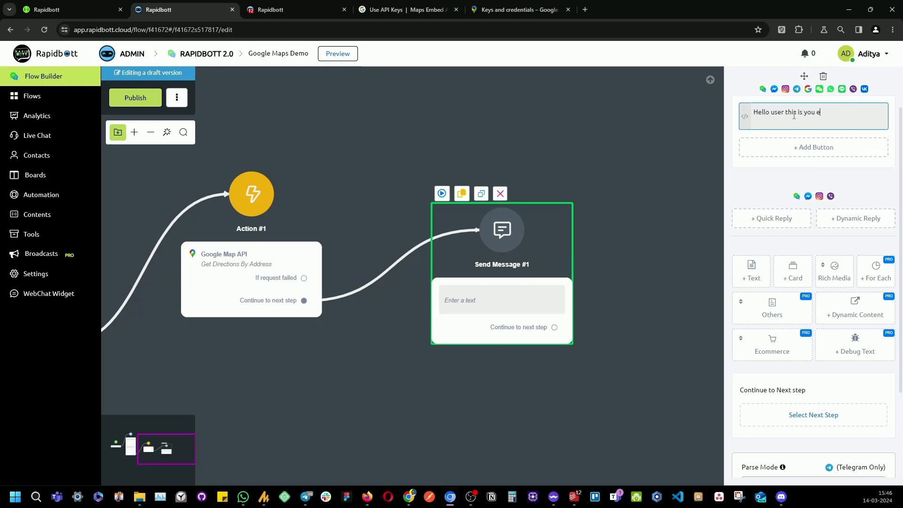
pyautogui.write('you final add')
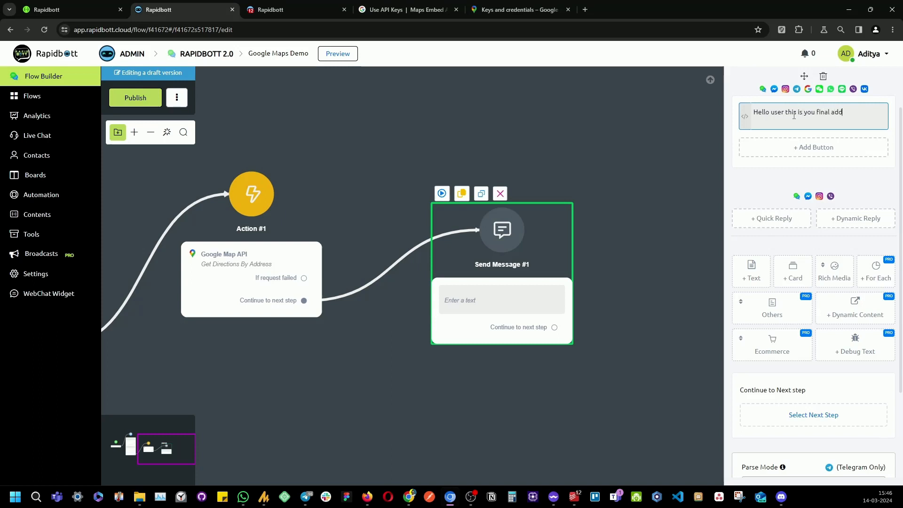
pyautogui.write('ress {')
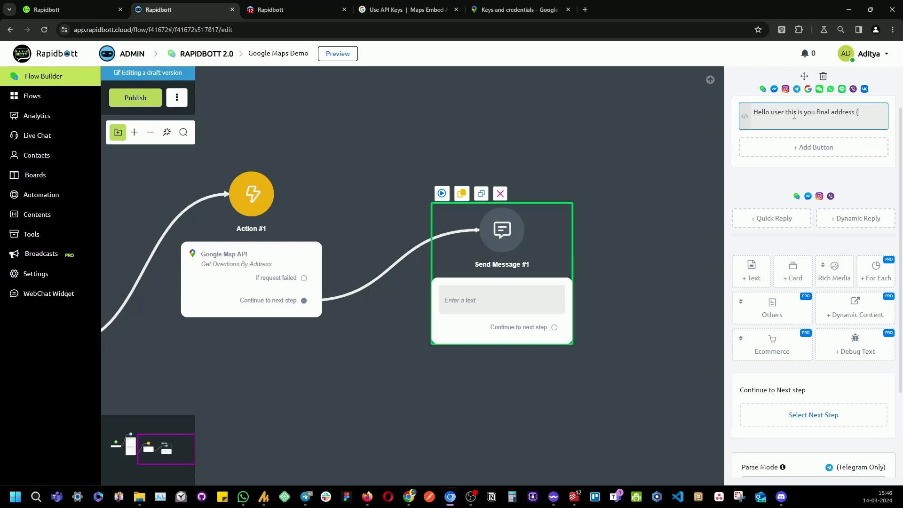
pyautogui.write('{')
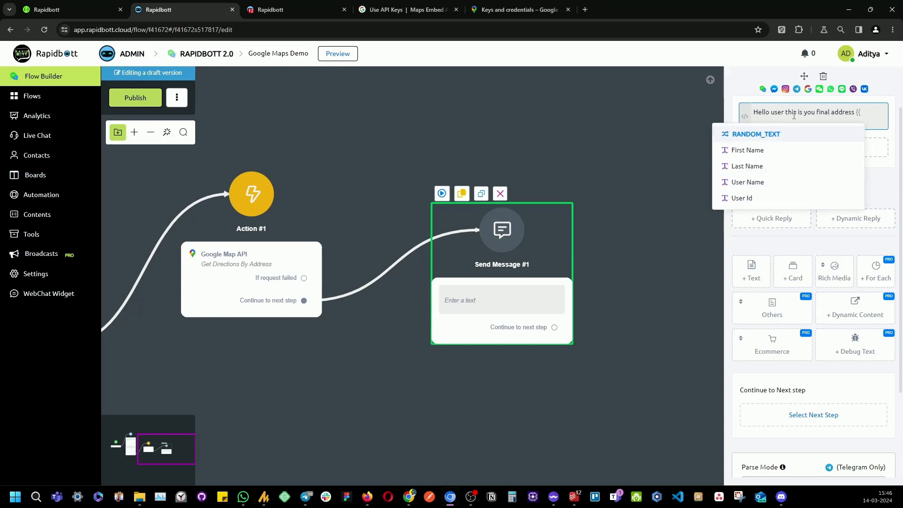
pyautogui.write('customer_')
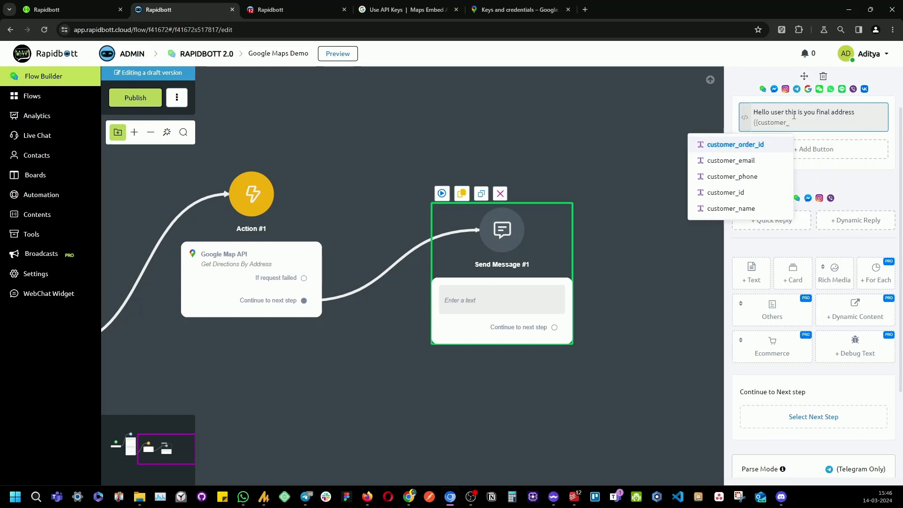
pyautogui.write('en')
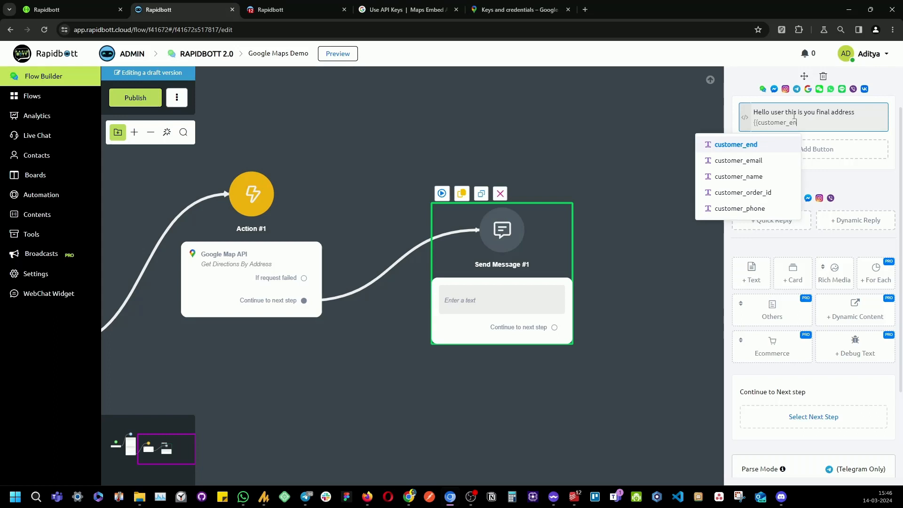
pyautogui.click(737, 144)
pyautogui.click(671, 180)
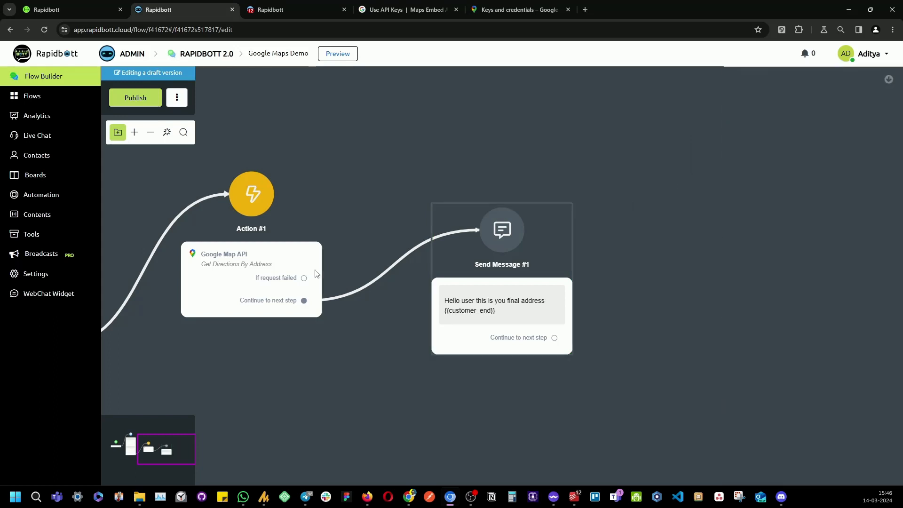
# Step: Connect Send Message #1's next step back to Question #1 and publish the flow
pyautogui.moveTo(264, 362); pyautogui.dragTo(573, 368)
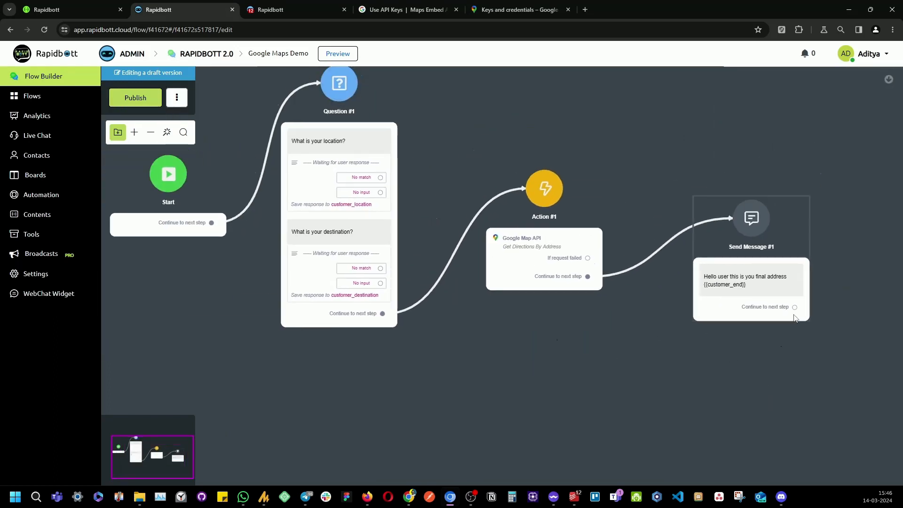
pyautogui.moveTo(795, 307); pyautogui.dragTo(337, 97)
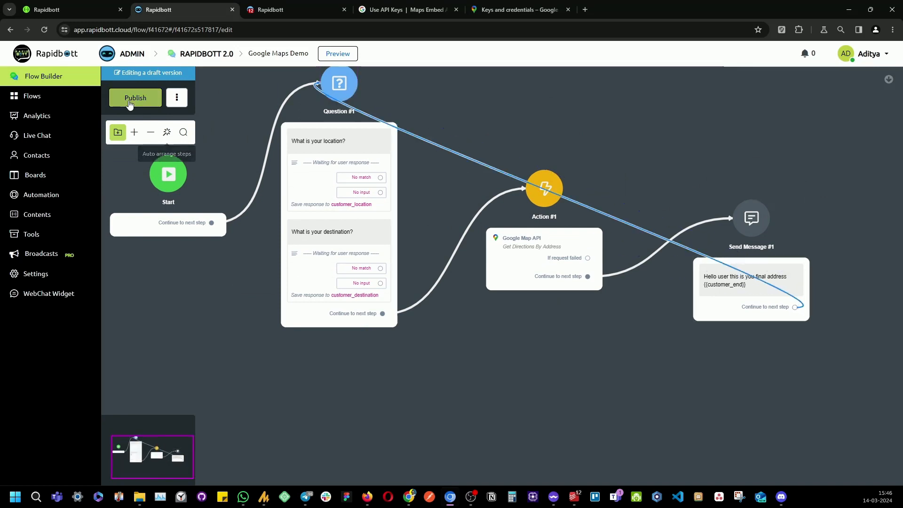
pyautogui.click(135, 98)
pyautogui.moveTo(460, 387); pyautogui.dragTo(473, 403)
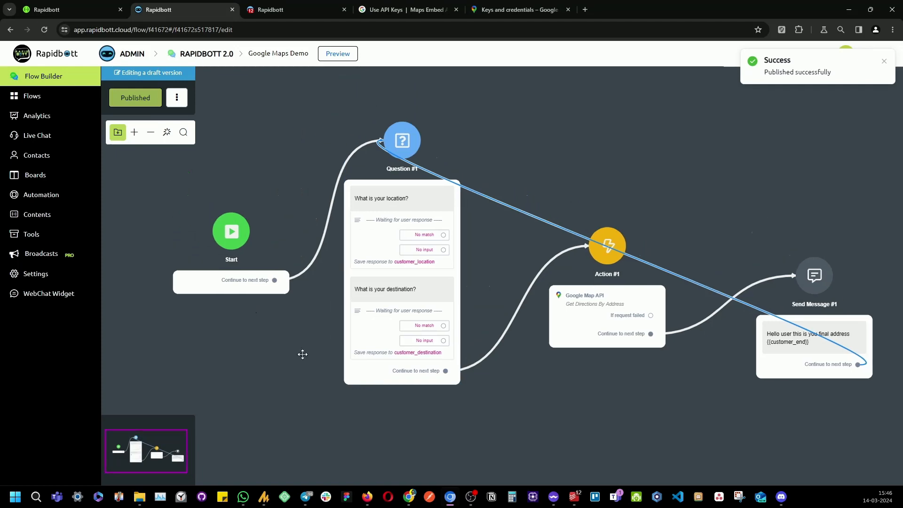
# Step: Preview the Google Maps Demo flow from its Start step in a web chat popup
pyautogui.click(190, 221)
pyautogui.click(183, 202)
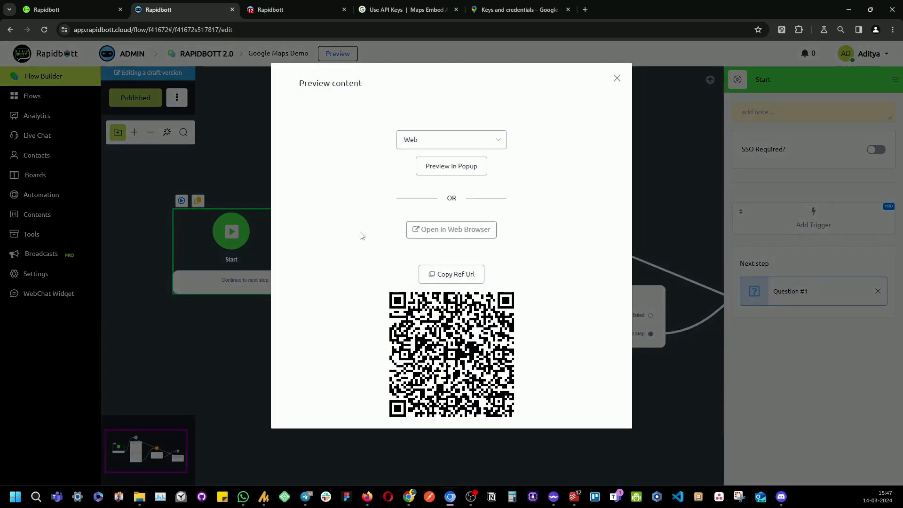
pyautogui.click(440, 167)
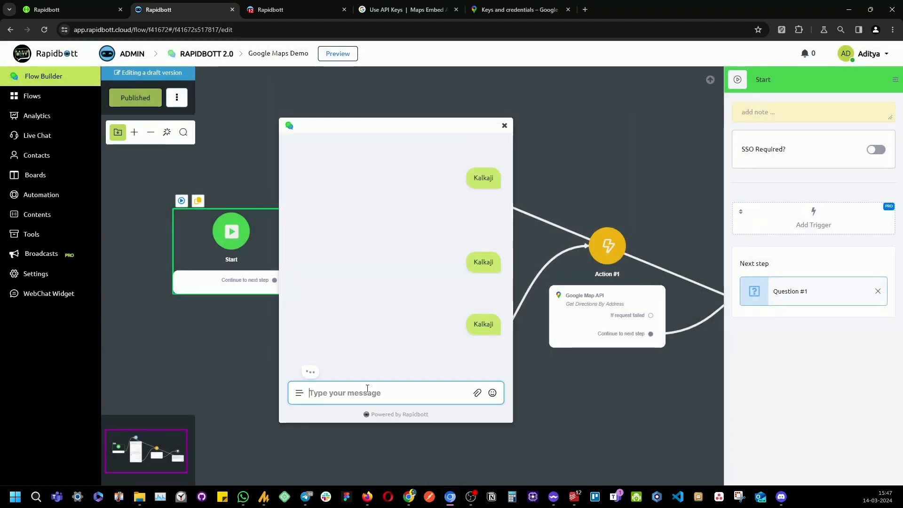
# Step: Answer the chat preview's location question with "Shakespeare Garden"
pyautogui.write('S')
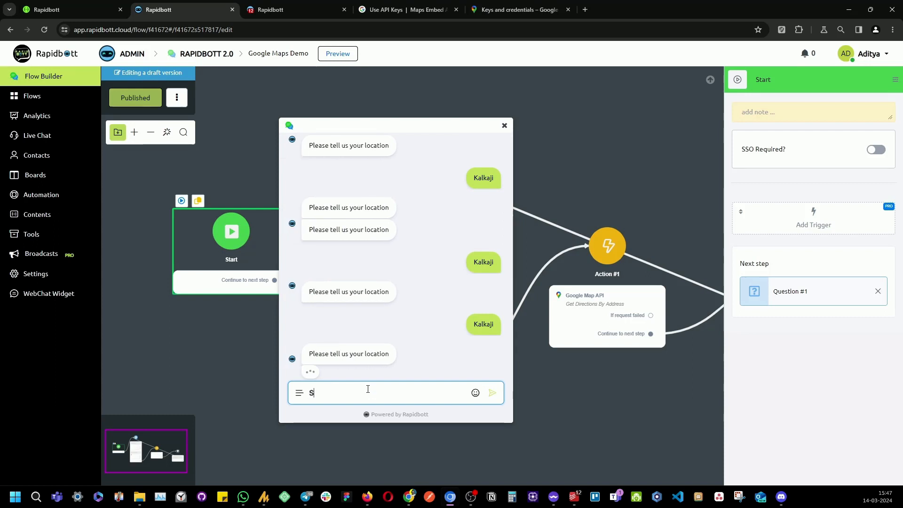
pyautogui.press('BackSpace')
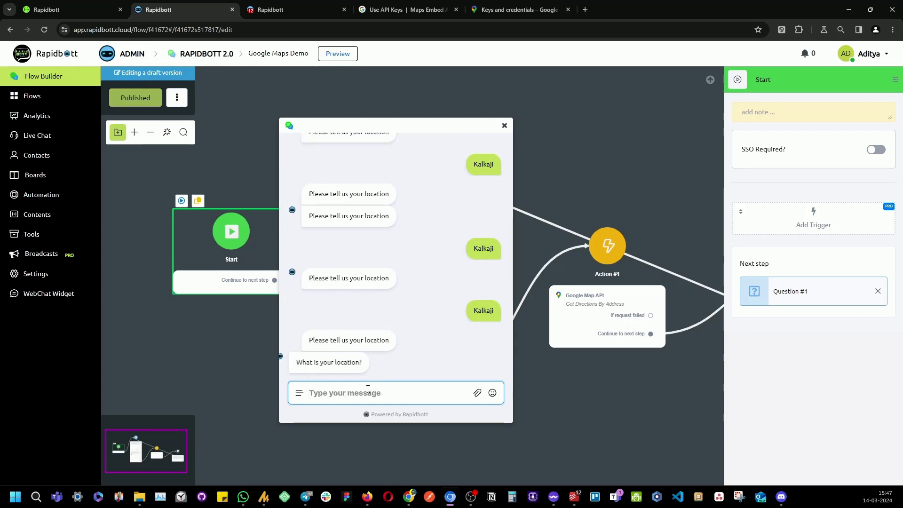
pyautogui.write('Shakes')
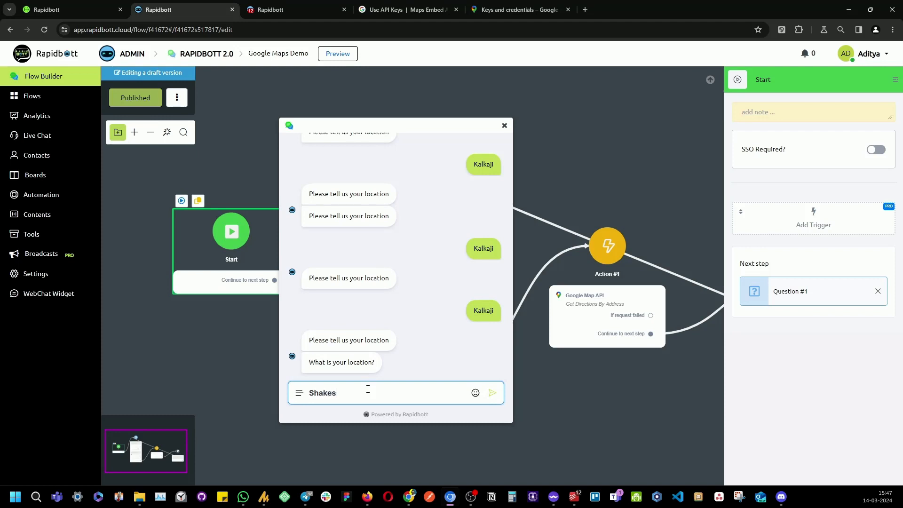
pyautogui.write('peare')
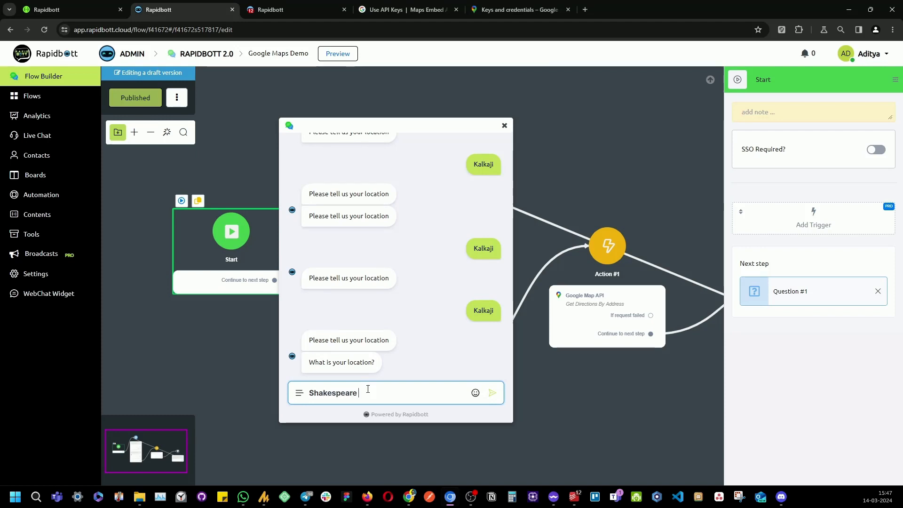
pyautogui.write(' Gar')
pyautogui.write('ge')
pyautogui.press('BackSpace')
pyautogui.press('BackSpace')
pyautogui.press('BackSpace')
pyautogui.press('BackSpace')
pyautogui.write('d')
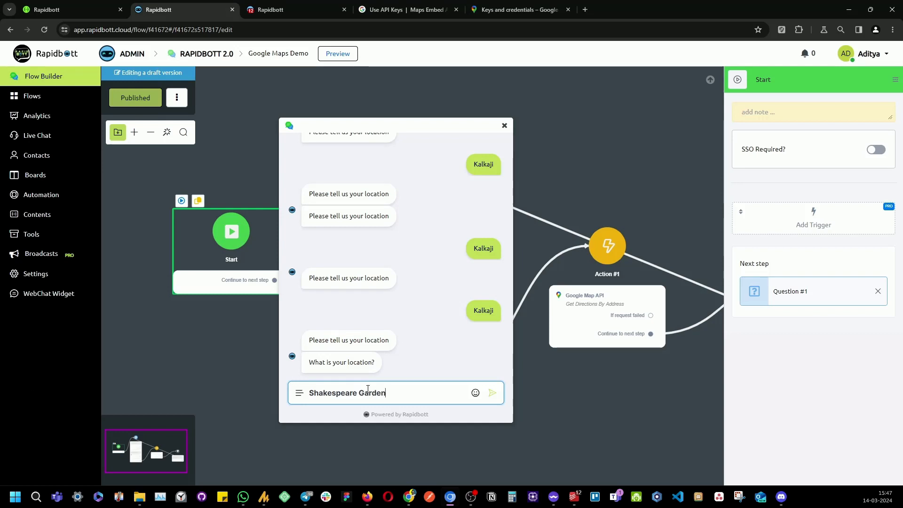
pyautogui.write('en')
pyautogui.press('Return')
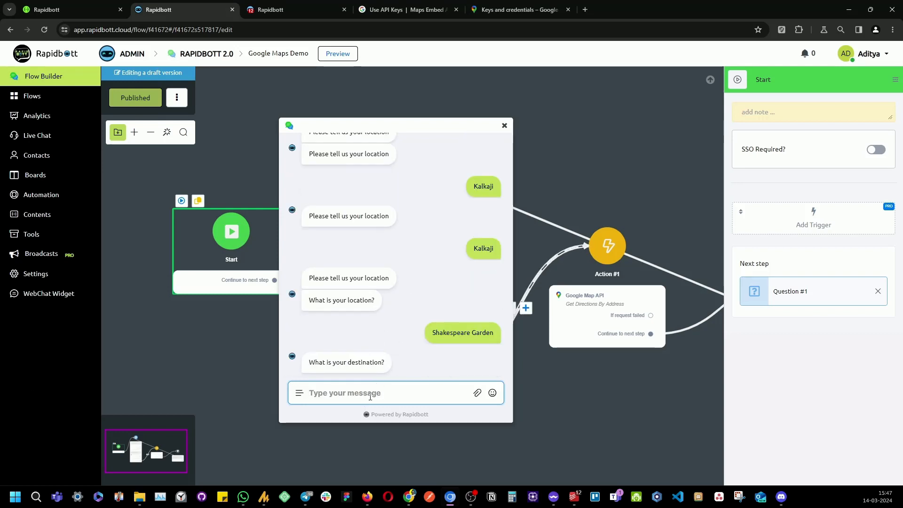
# Step: Answer the chat preview's destination question with "Central Park, NY"
pyautogui.write('Centra')
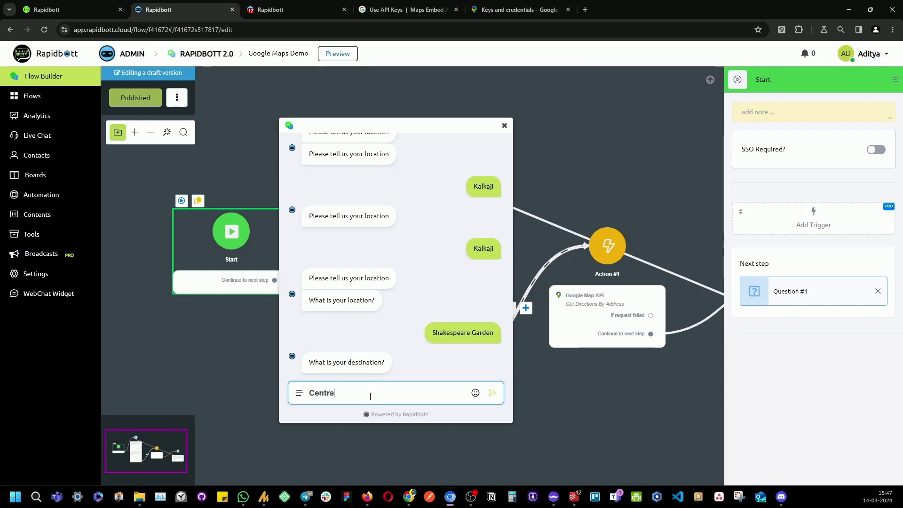
pyautogui.write('l Park, NY')
pyautogui.press('Return')
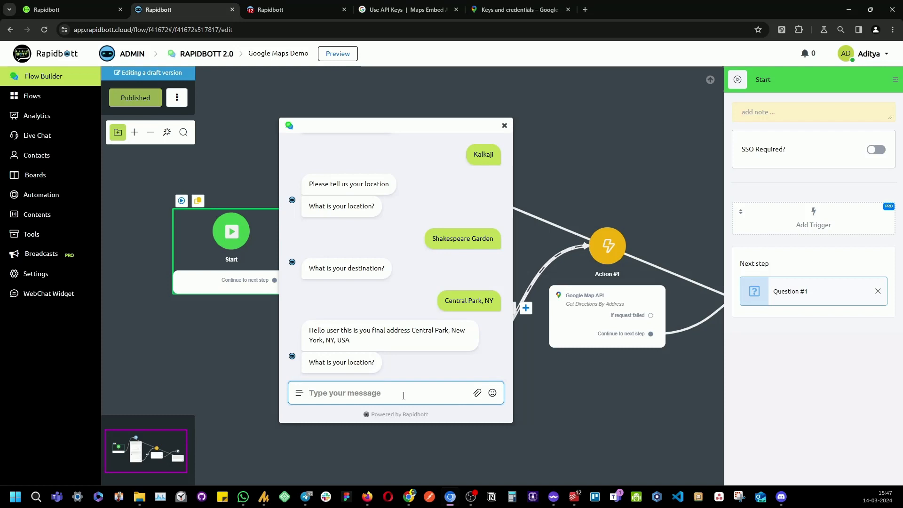
# Step: Search Google for "paris hotels" in a new browser tab and open the Hôtel Le Cardinal listing
pyautogui.click(585, 9)
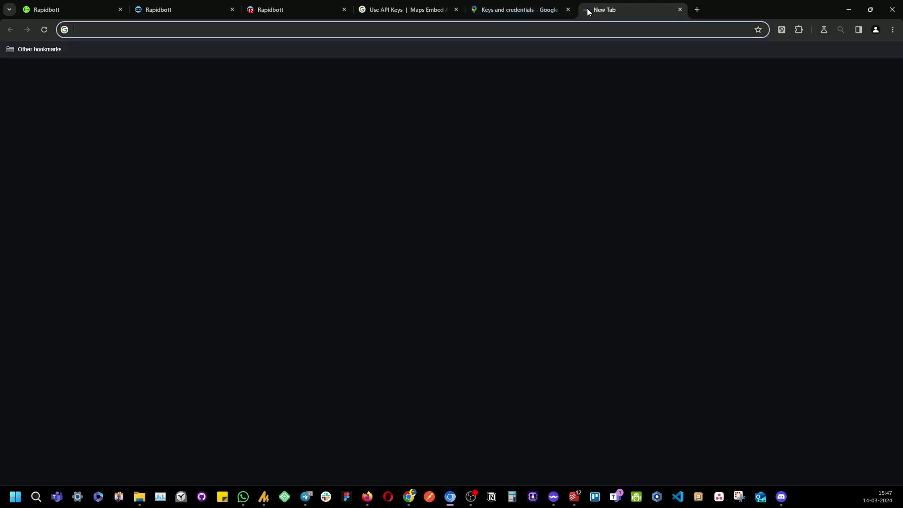
pyautogui.write('paris')
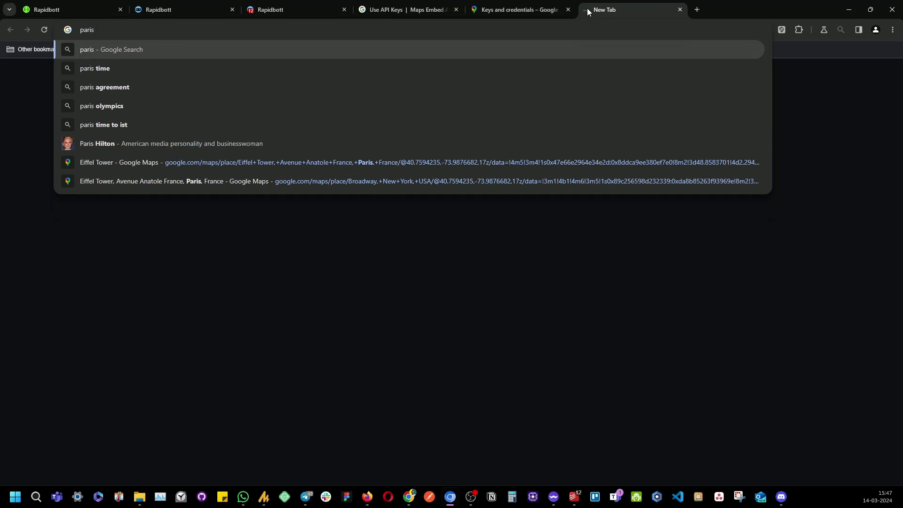
pyautogui.write(' hotel')
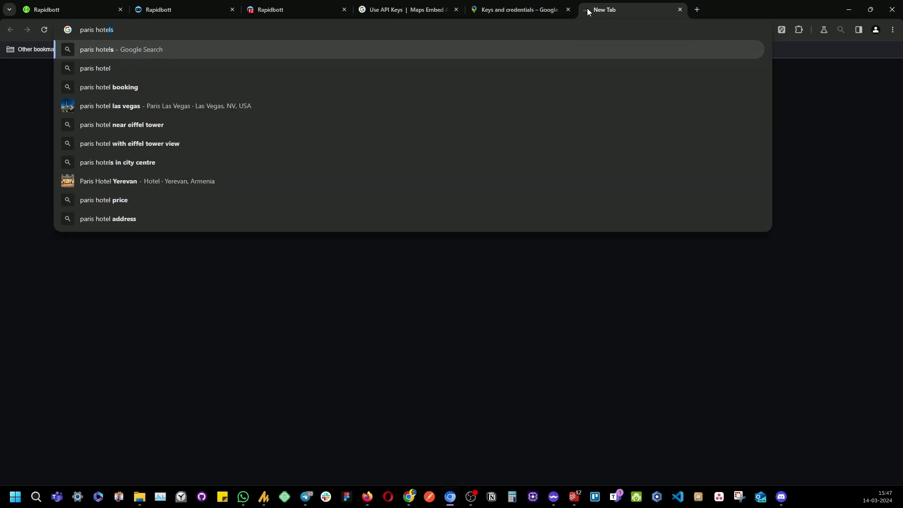
pyautogui.press('Return')
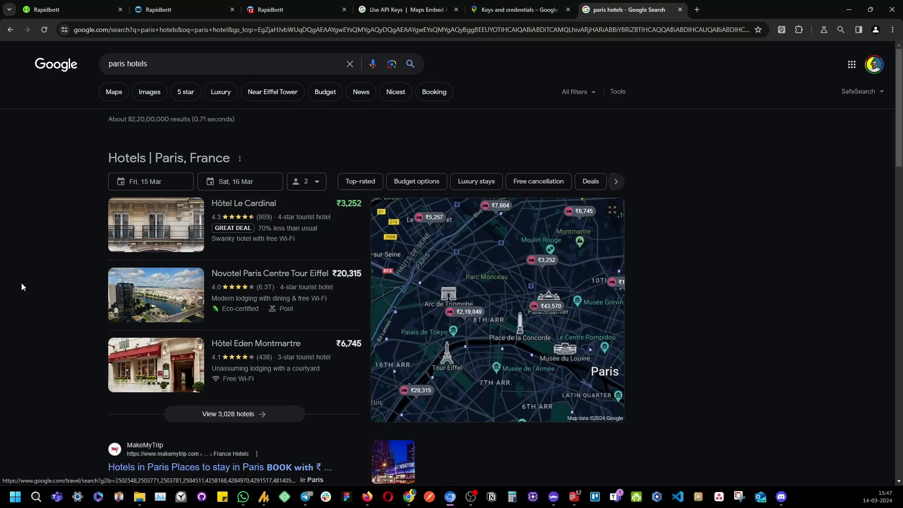
pyautogui.scroll(-2, 25, 280)
pyautogui.scroll(2, 129, 226)
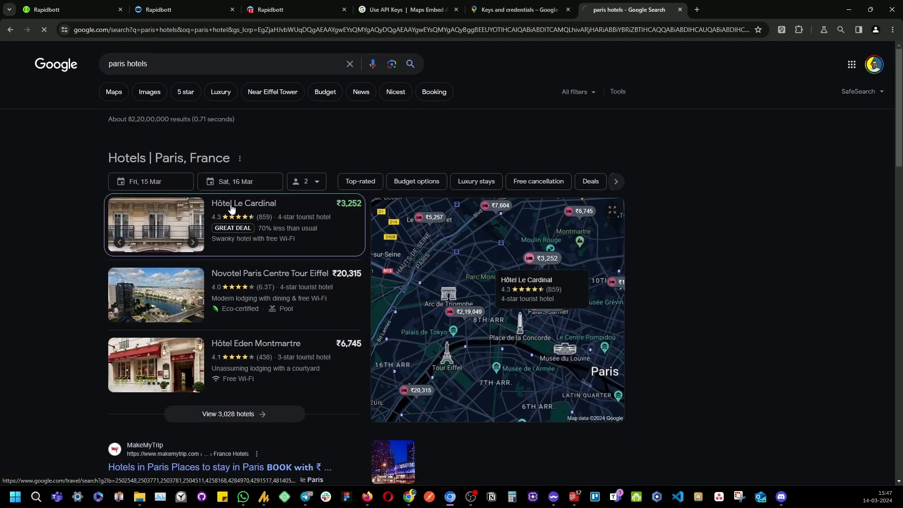
pyautogui.click(231, 209)
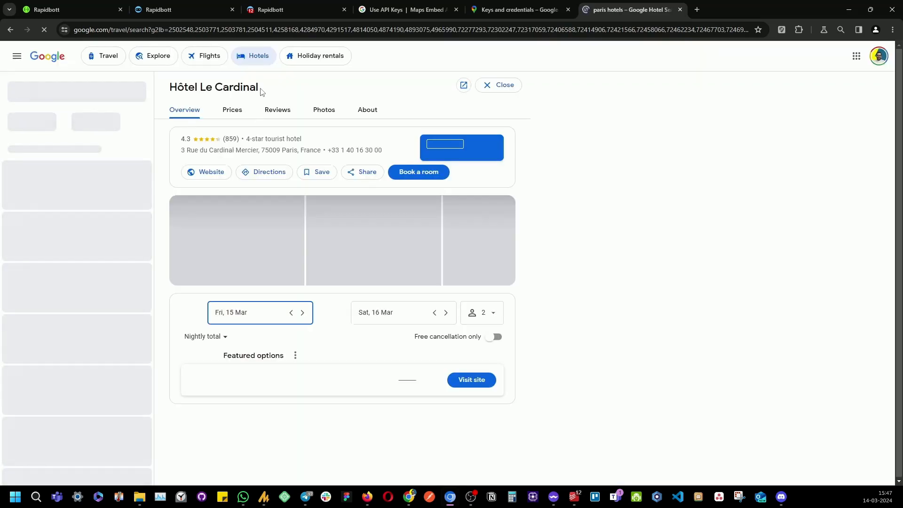
# Step: Copy the hotel name "Hôtel Le Cardinal" and send it as the location answer in the Rapidbott chat preview
pyautogui.moveTo(262, 91); pyautogui.dragTo(169, 89)
pyautogui.hotkey('ctrl', 'c')
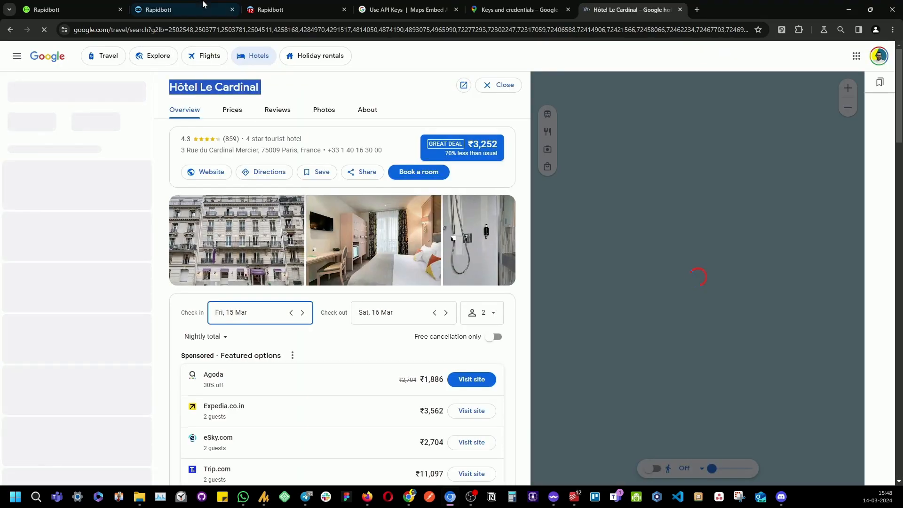
pyautogui.click(202, 4)
pyautogui.click(369, 392)
pyautogui.hotkey('ctrl', 'v')
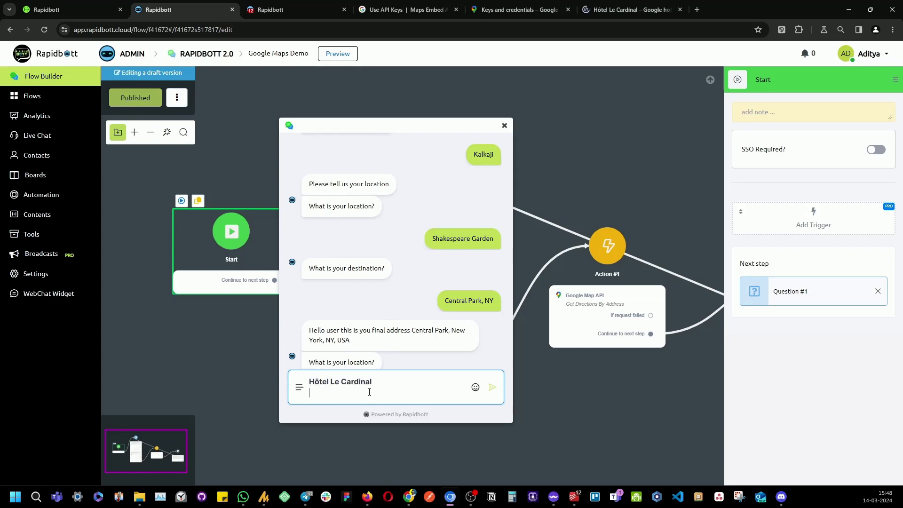
pyautogui.press('Return')
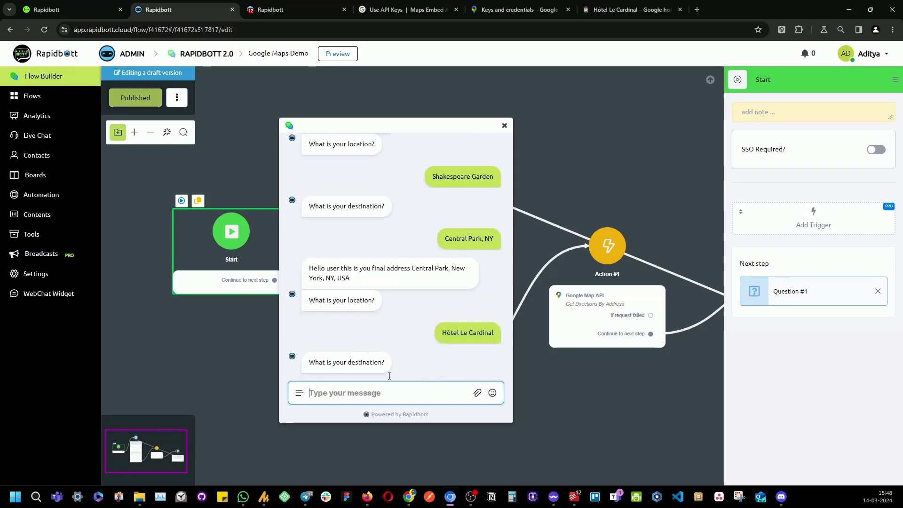
# Step: Enter "eiffel tower" in the Google hotel search, copy it, and send it as the destination answer in the Rapidbott chat preview
pyautogui.click(630, 10)
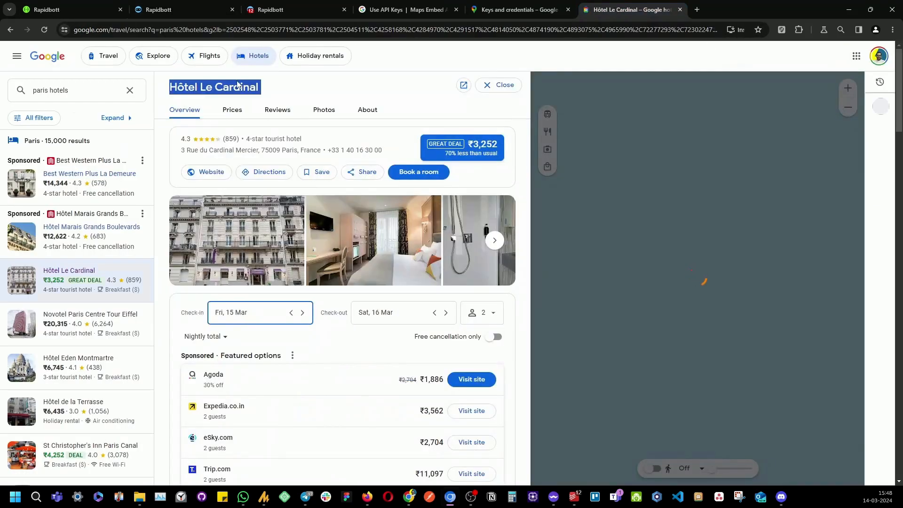
pyautogui.click(85, 85)
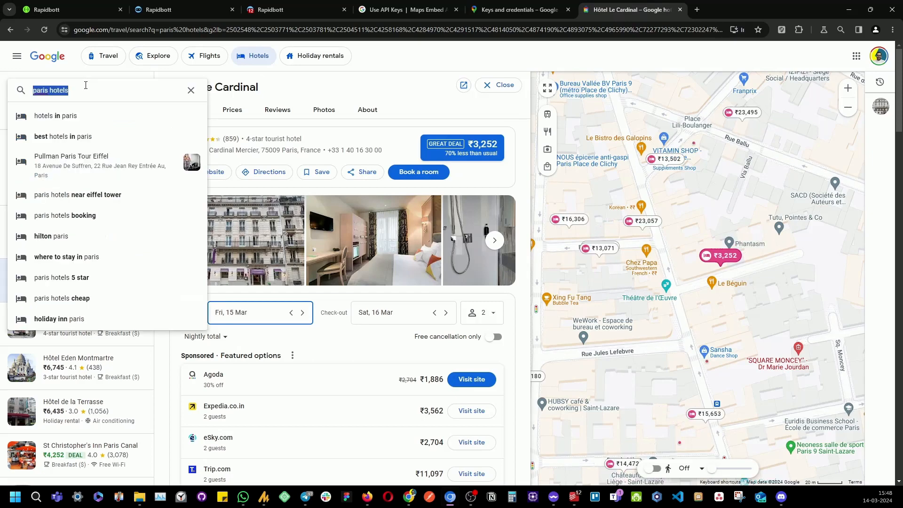
pyautogui.write('eiffel to')
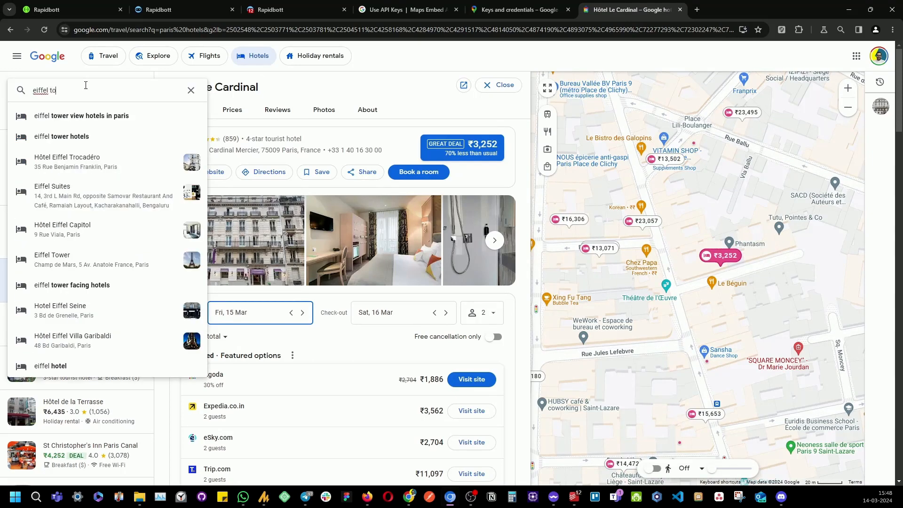
pyautogui.write('wer')
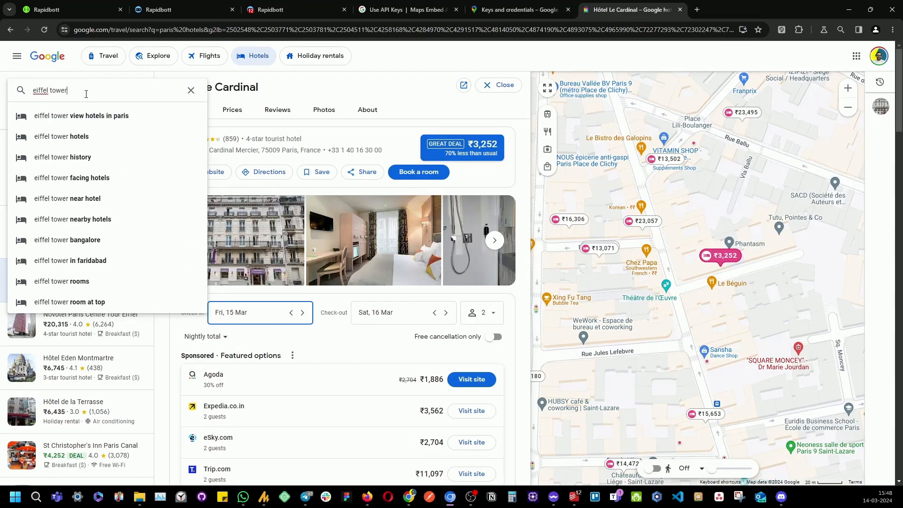
pyautogui.hotkey('ctrl', 'a')
pyautogui.hotkey('ctrl', 'c')
pyautogui.hotkey('ctrl', '2')
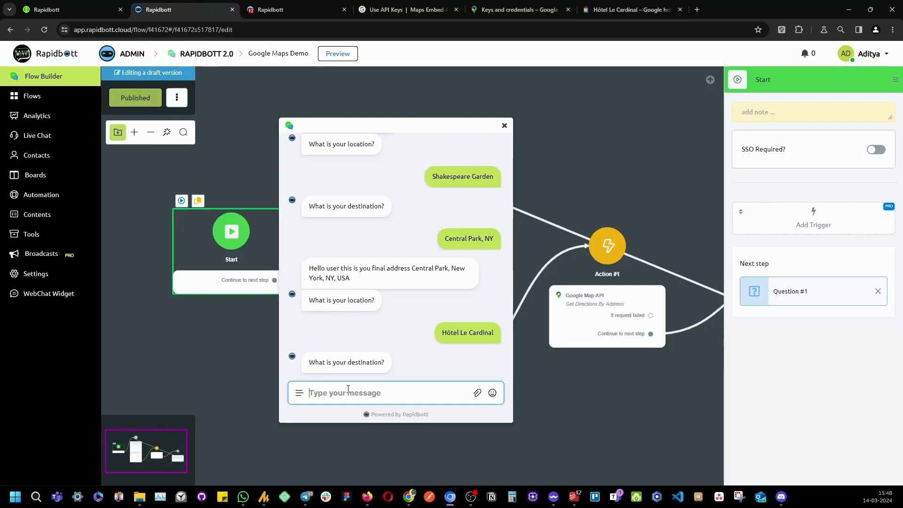
pyautogui.hotkey('ctrl', 'v')
pyautogui.press('Return')
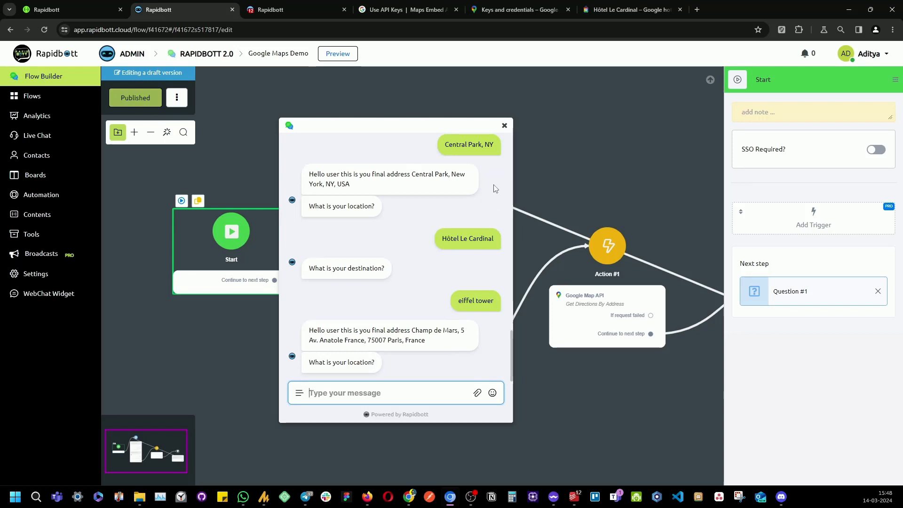
# Step: Close the chat preview and open the Get Directions By Address settings of Action #1
pyautogui.click(504, 126)
pyautogui.moveTo(657, 438); pyautogui.dragTo(550, 411)
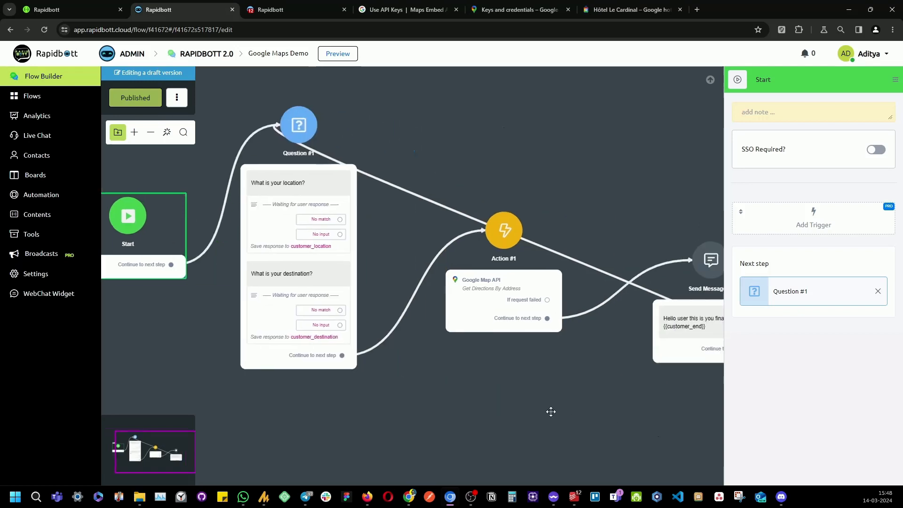
pyautogui.click(496, 283)
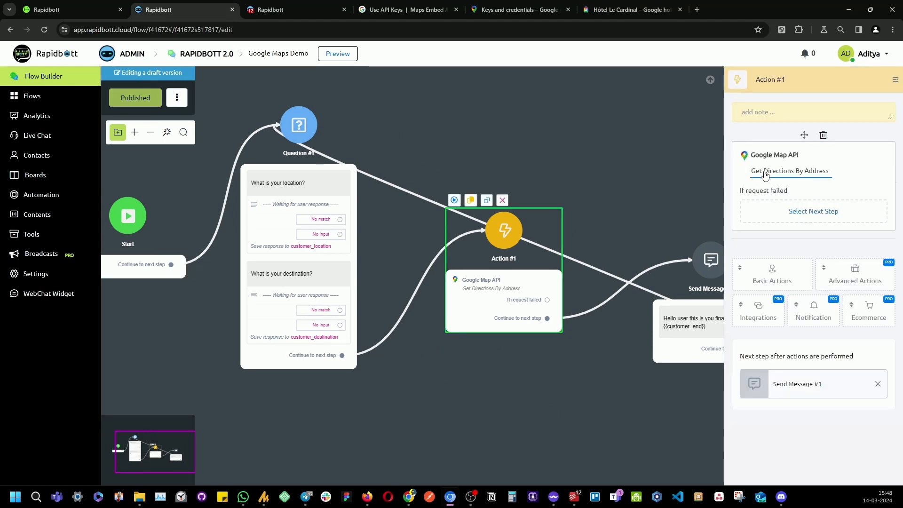
pyautogui.click(760, 172)
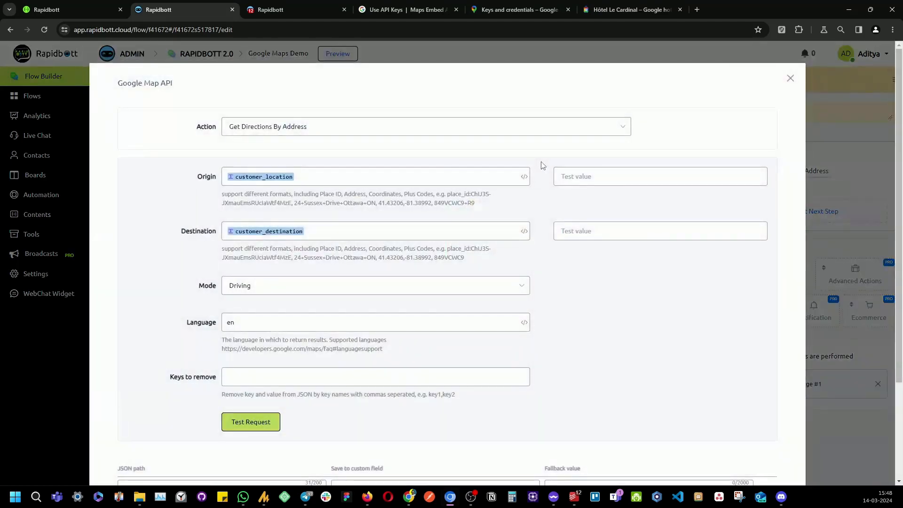